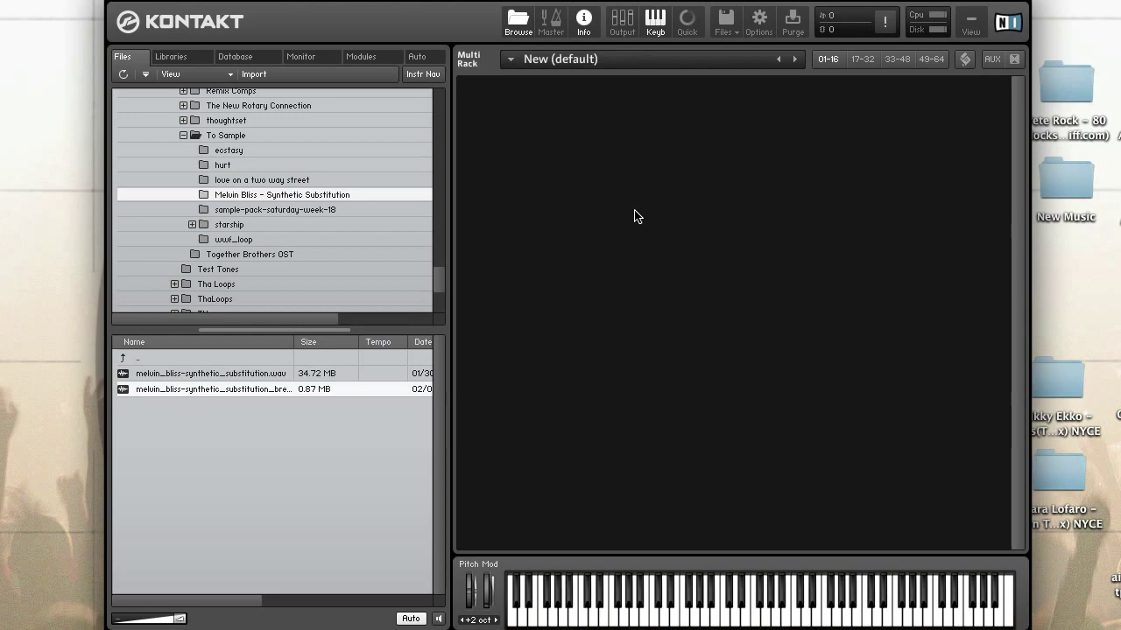
# Step: Load the short break sample from the Melvin Bliss - Synthetic Substitution folder as a new instrument in the rack
pyautogui.click(320, 179)
pyautogui.click(336, 196)
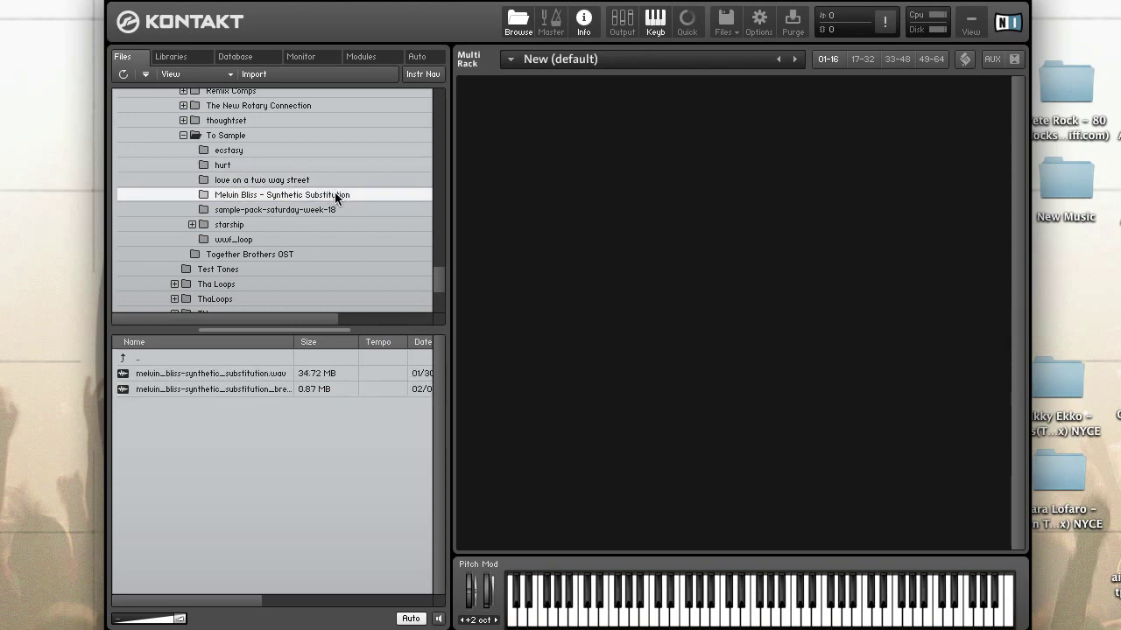
pyautogui.doubleClick(271, 389)
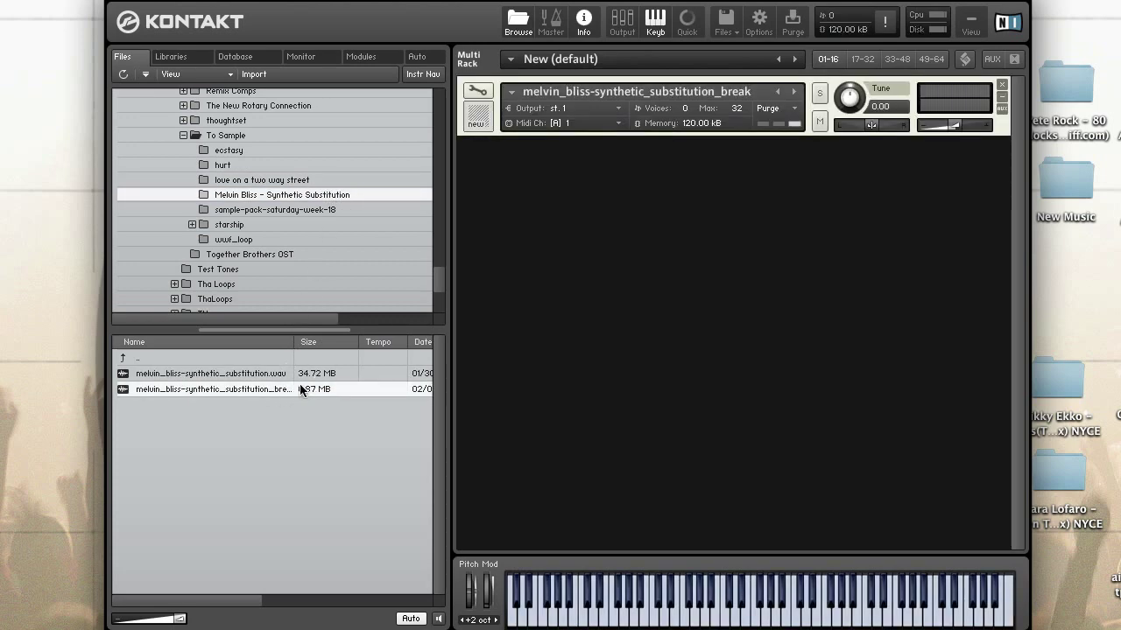
pyautogui.click(251, 375)
pyautogui.click(254, 389)
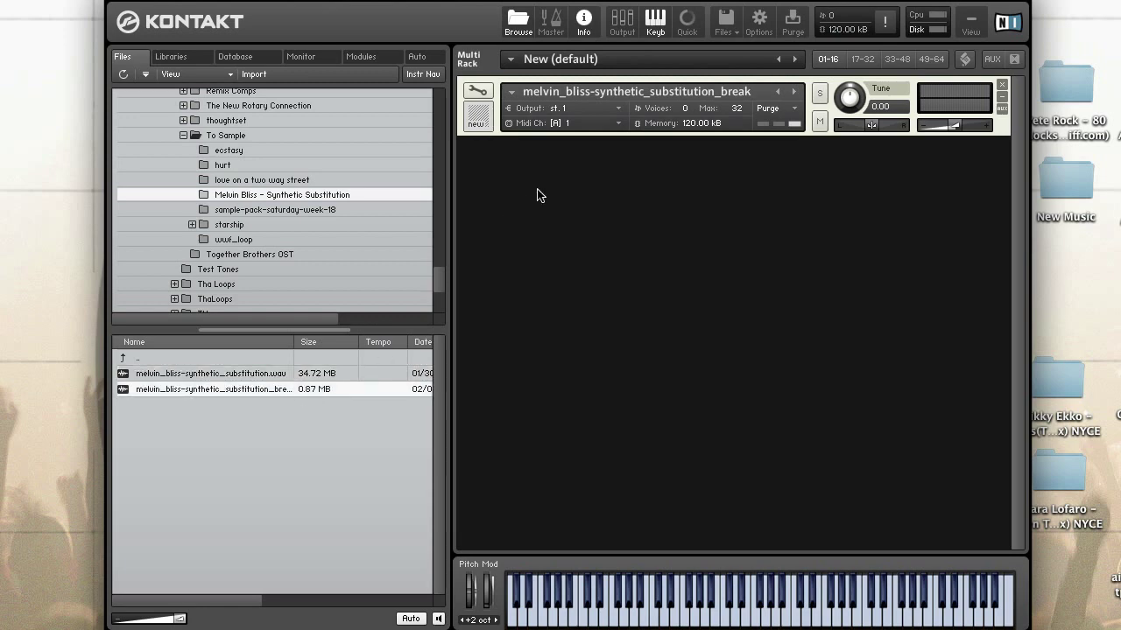
# Step: Open the break instrument for editing and show the Zone Envelopes section of its Wave Editor
pyautogui.click(489, 93)
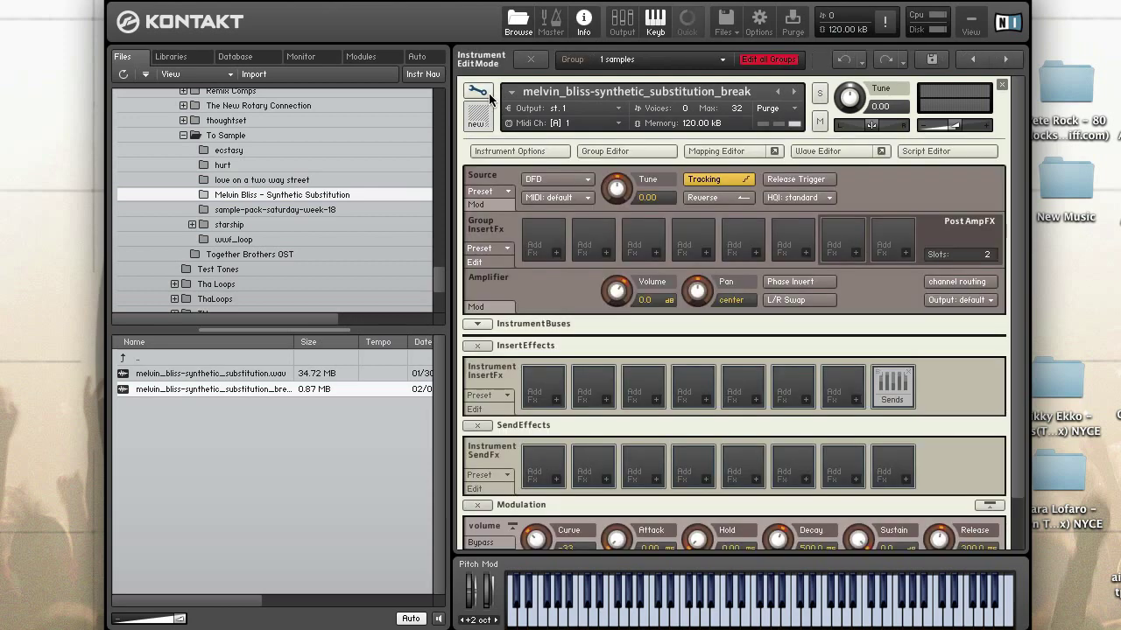
pyautogui.click(818, 152)
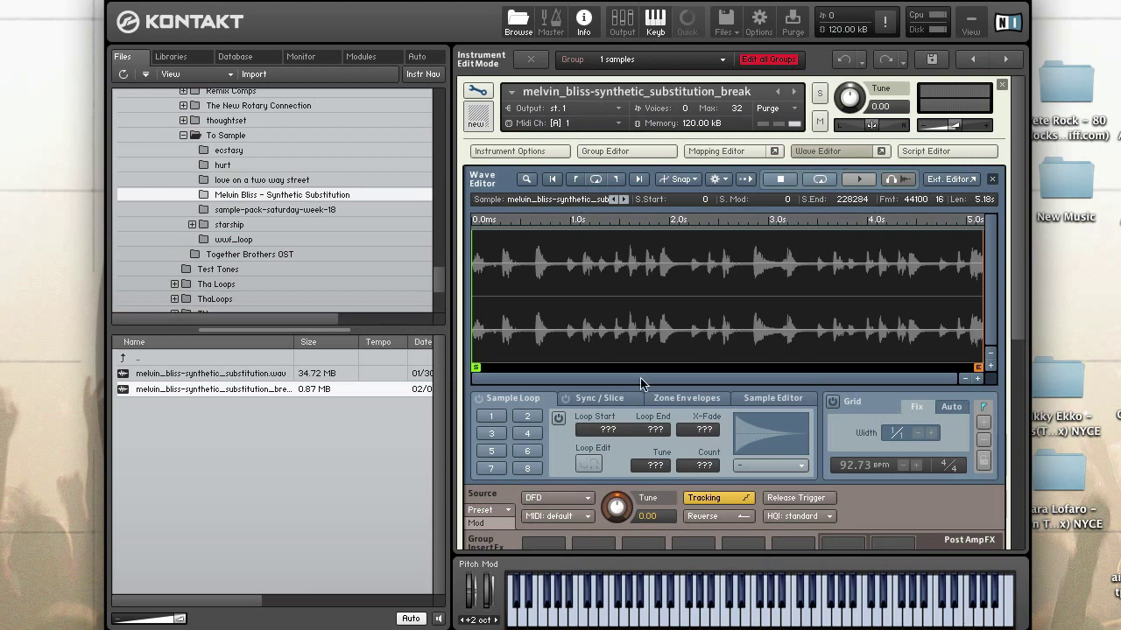
pyautogui.click(686, 399)
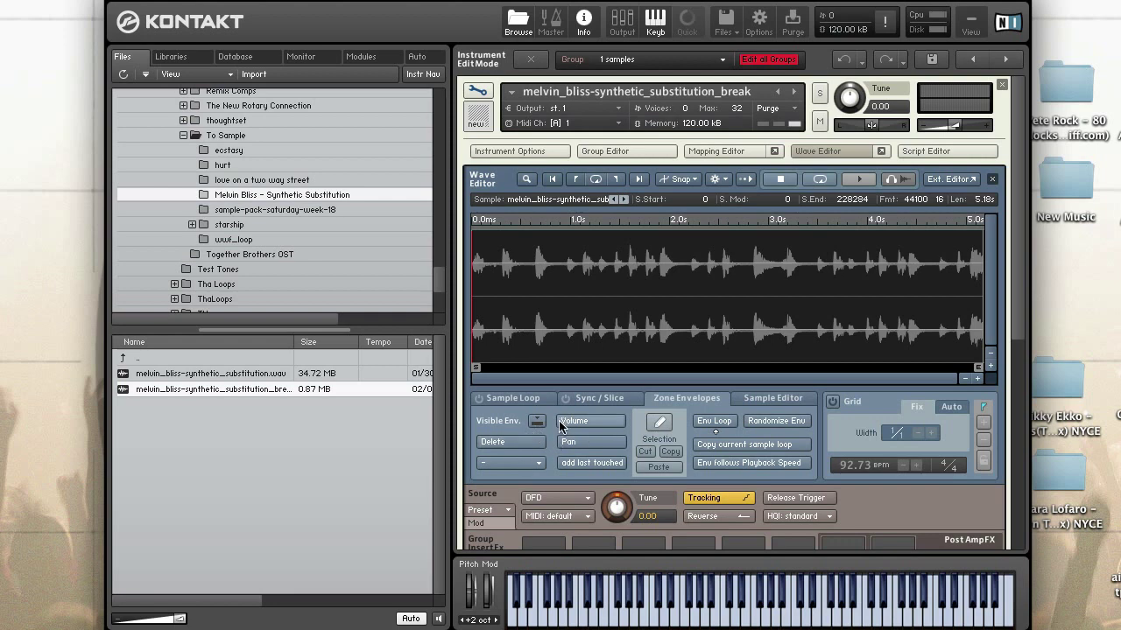
# Step: Examine the zone envelope controls and compare them with the instrument's modulation section and the sample loop settings
pyautogui.click(540, 462)
pyautogui.moveTo(1014, 324); pyautogui.dragTo(1023, 543)
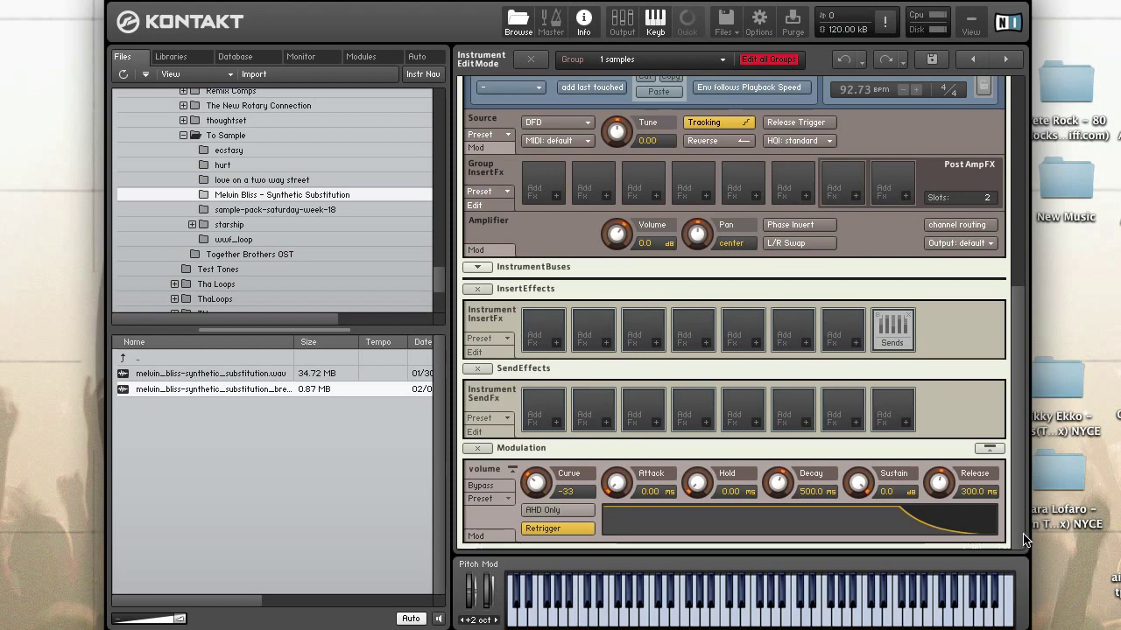
pyautogui.scroll(5, 1024, 540)
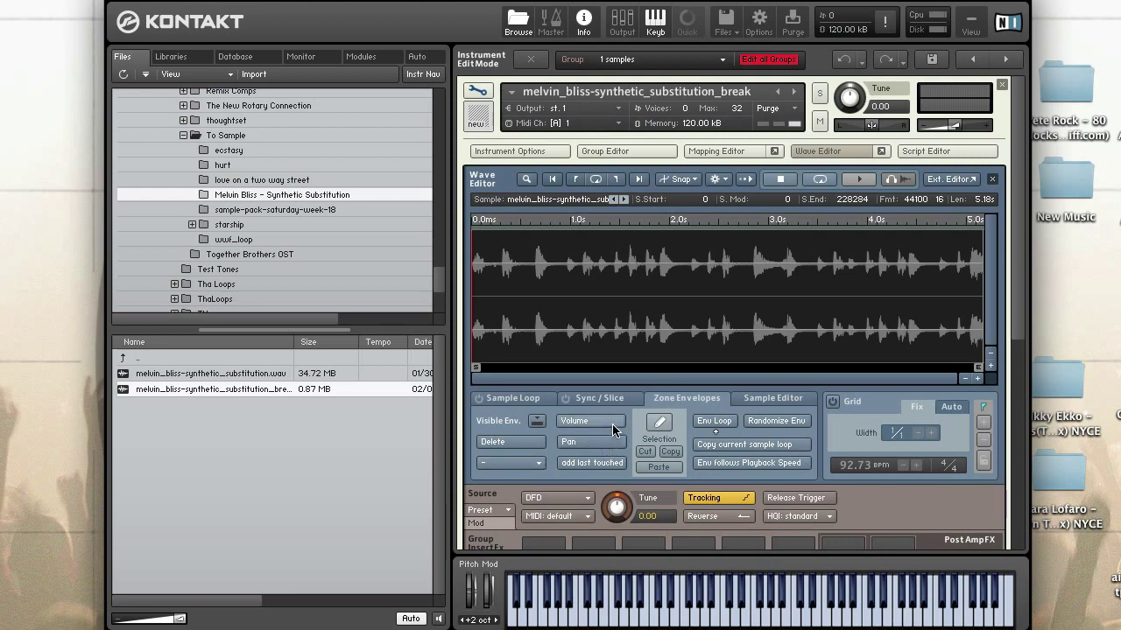
pyautogui.click(660, 423)
pyautogui.click(512, 399)
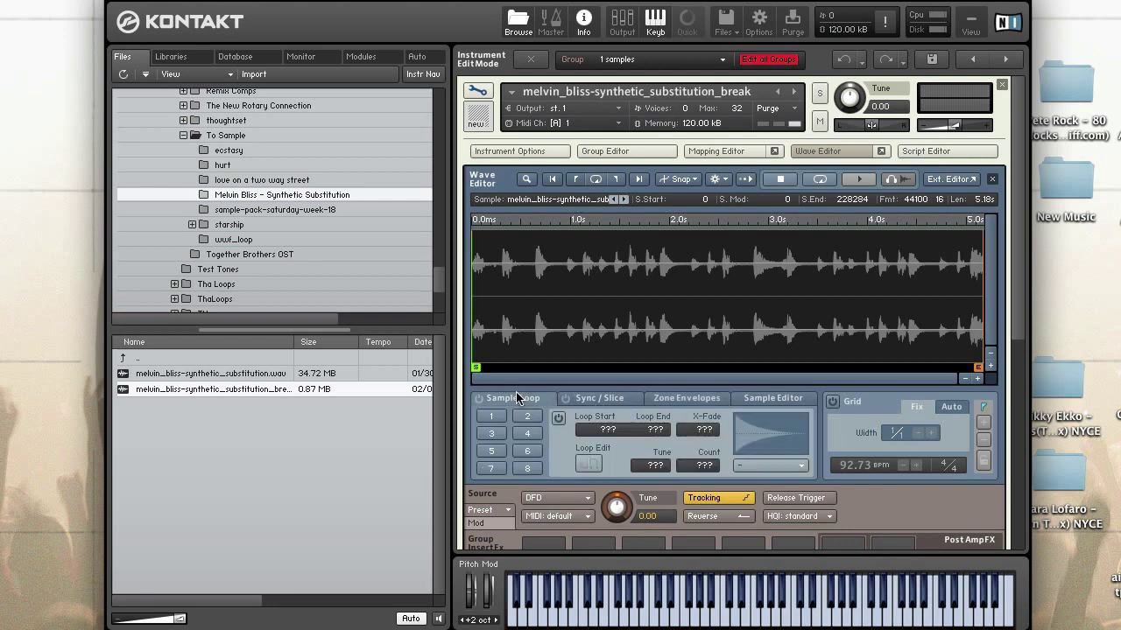
pyautogui.click(663, 398)
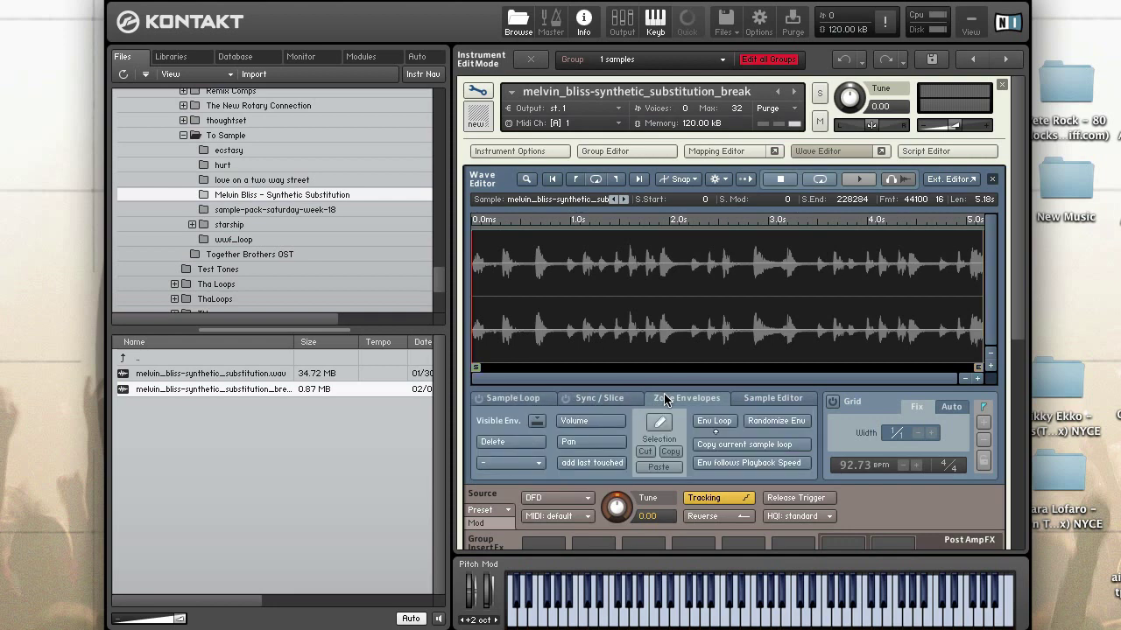
pyautogui.click(729, 445)
pyautogui.click(535, 398)
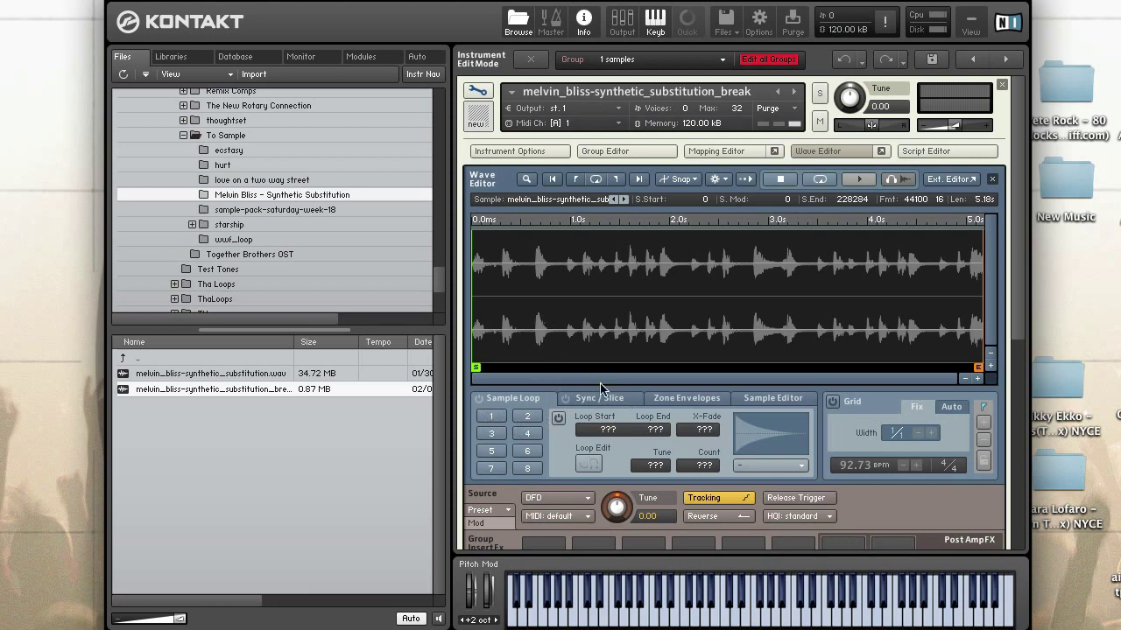
pyautogui.click(674, 396)
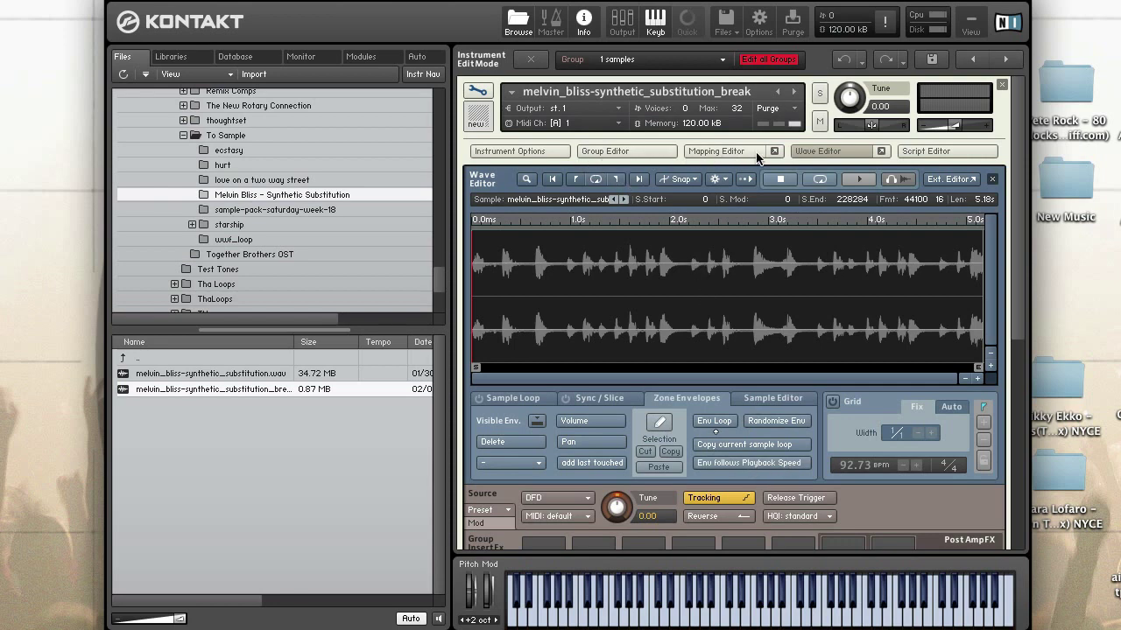
# Step: Review the Source module's playback mode options with the Wave Editor hidden, and return to the zone envelope controls
pyautogui.click(828, 150)
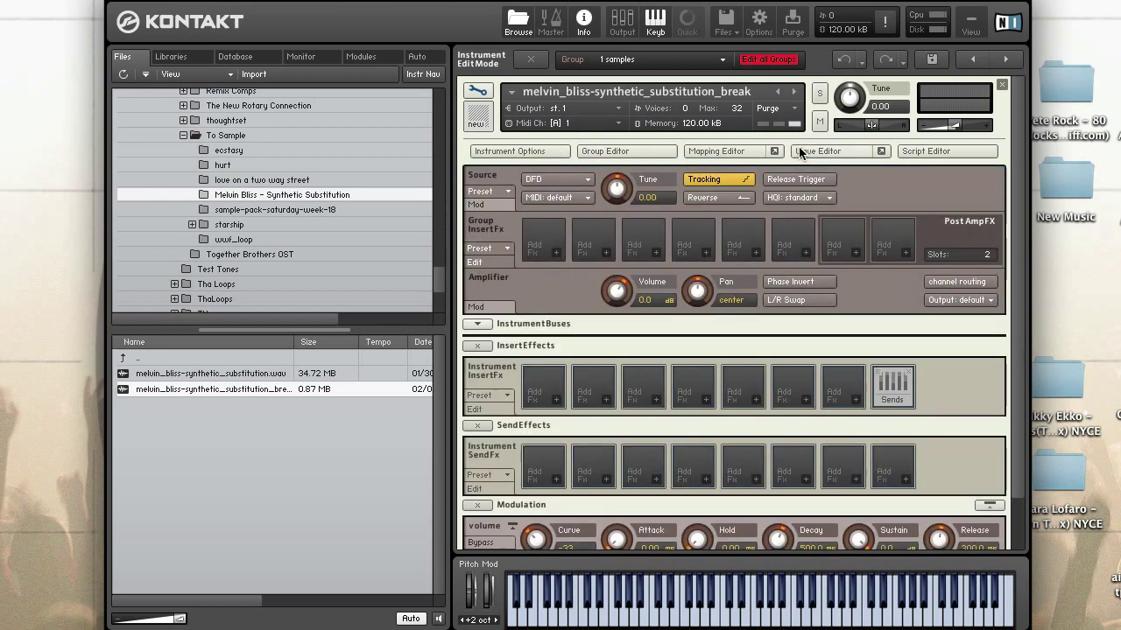
pyautogui.click(579, 182)
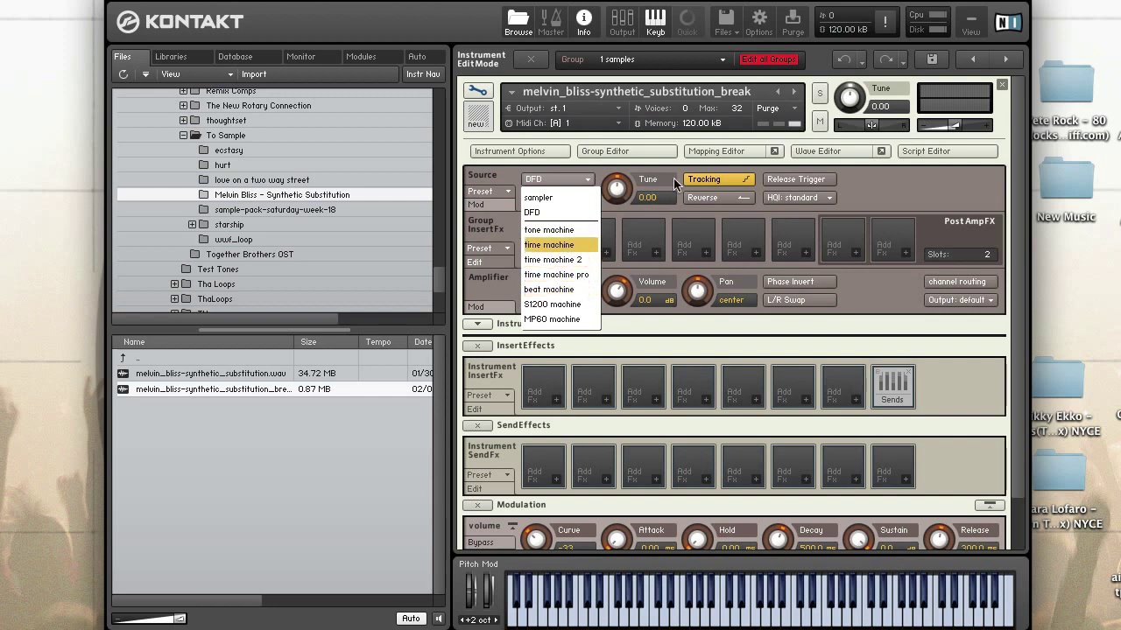
pyautogui.click(860, 176)
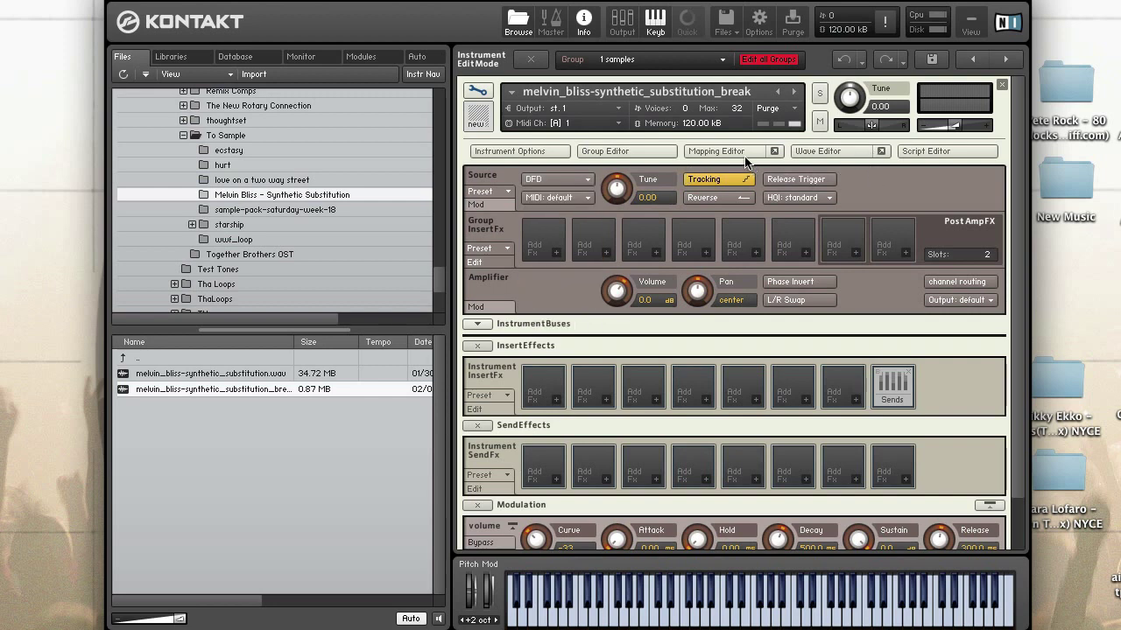
pyautogui.click(818, 151)
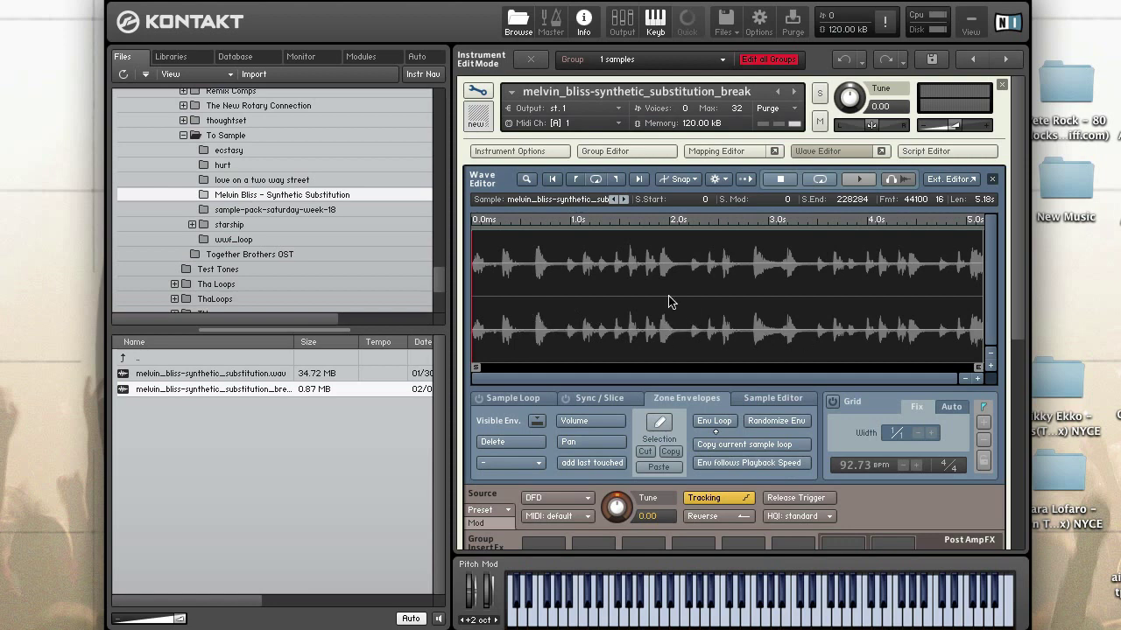
pyautogui.click(817, 151)
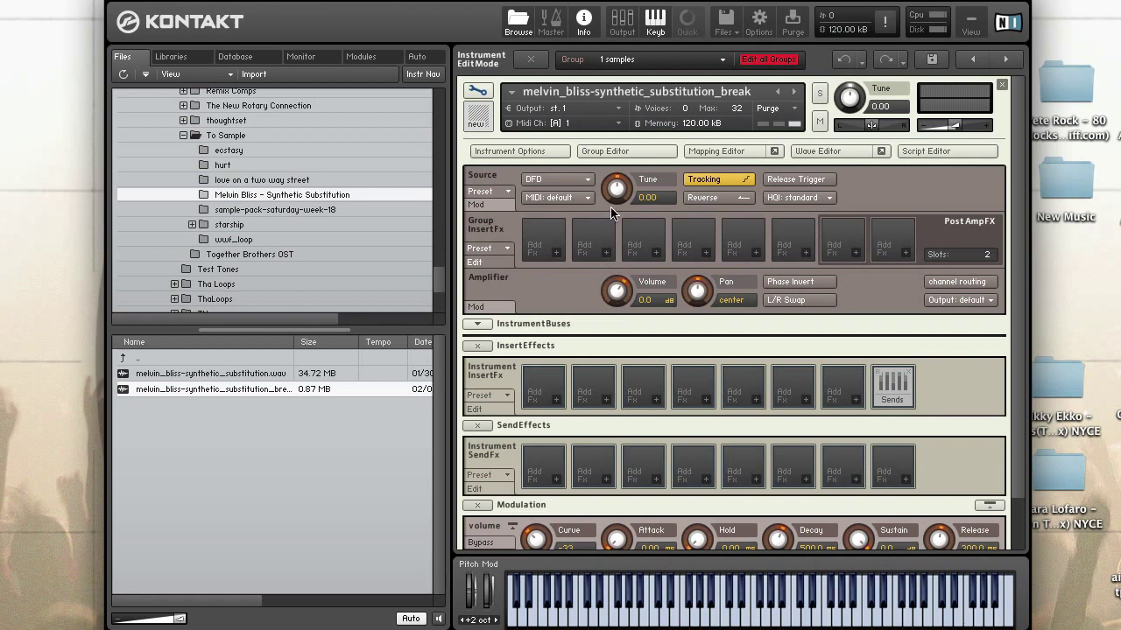
pyautogui.click(827, 152)
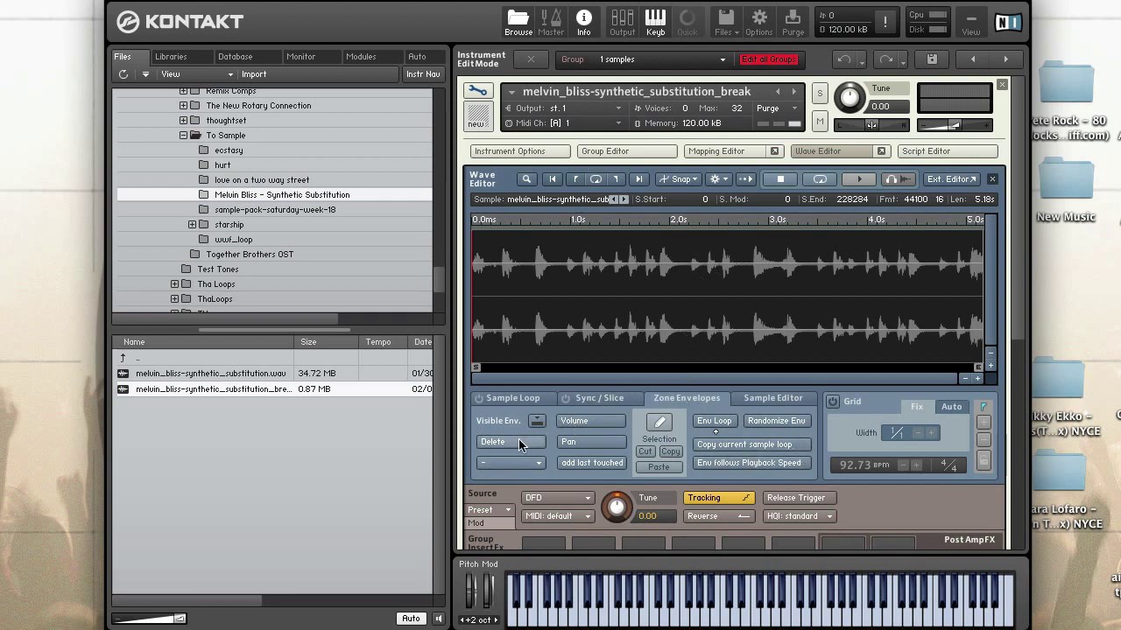
pyautogui.scroll(-1, 783, 473)
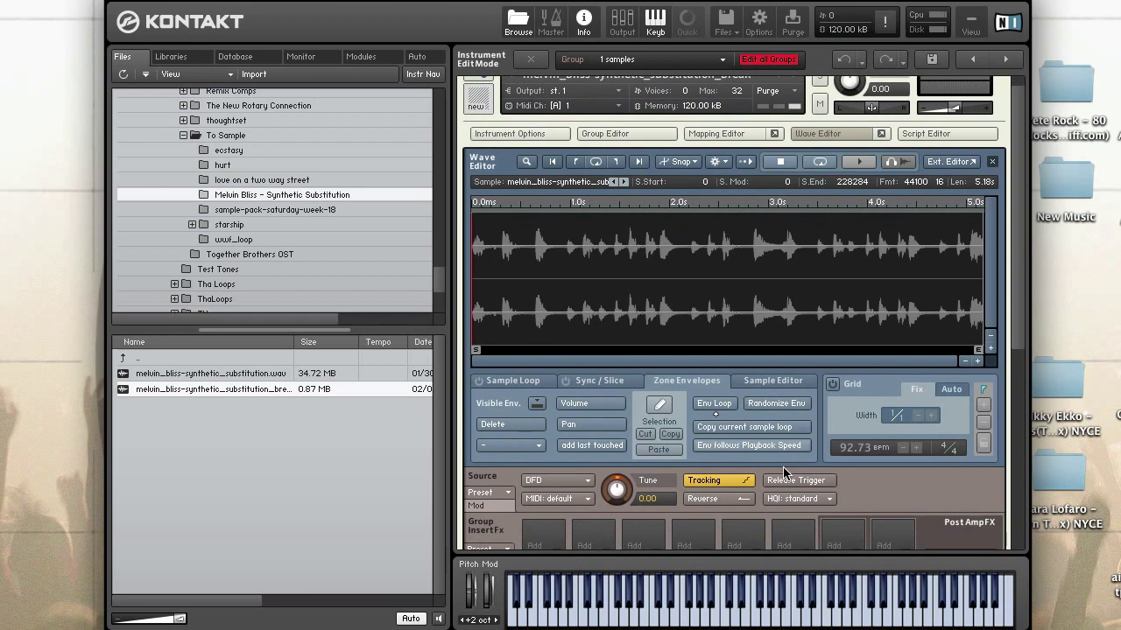
# Step: Add a pan zone envelope to the sample and place gently rising points at about 1.4, 2.1 and 2.8 s
pyautogui.click(593, 424)
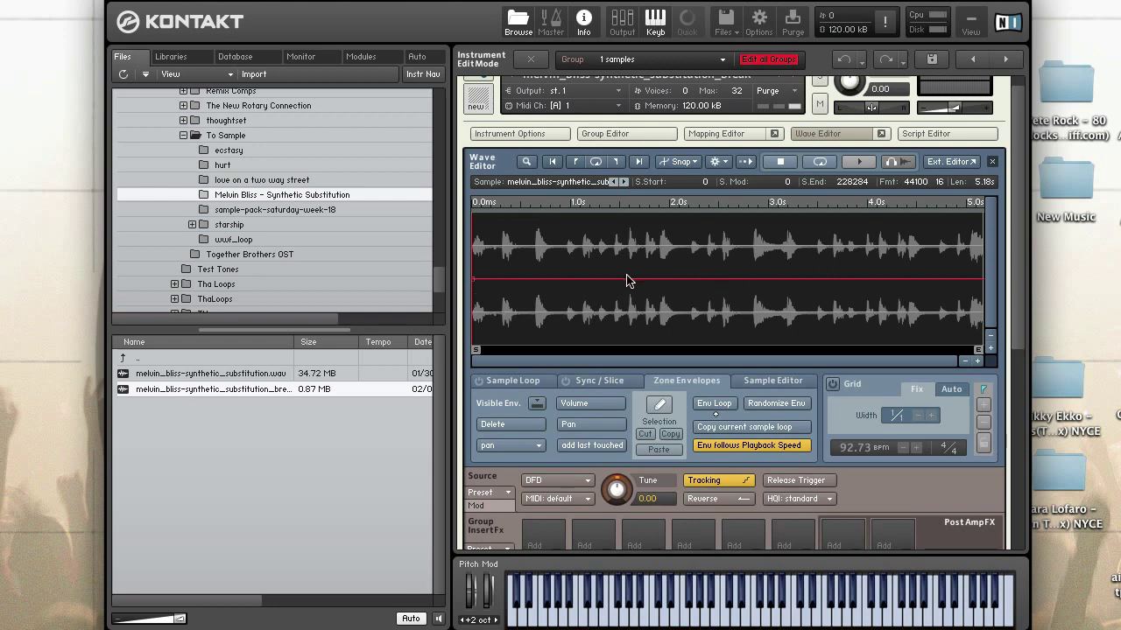
pyautogui.moveTo(535, 280); pyautogui.dragTo(535, 277)
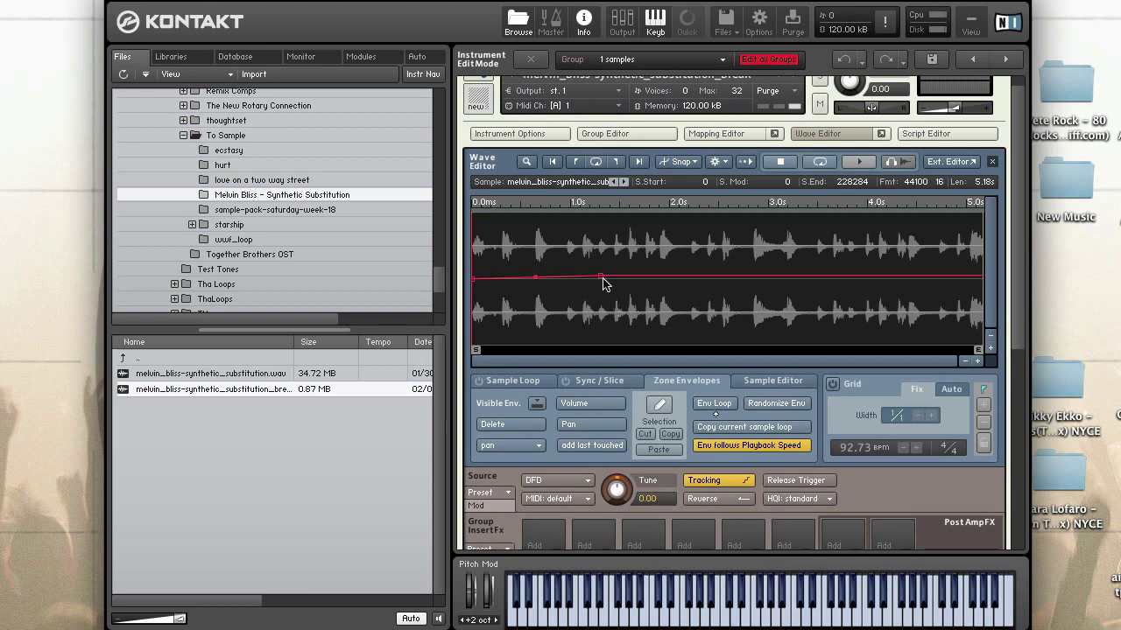
pyautogui.moveTo(601, 280)
pyautogui.mouseDown()
pyautogui.moveTo(663, 282)
pyautogui.moveTo(688, 253)
pyautogui.moveTo(716, 274)
pyautogui.moveTo(666, 293)
pyautogui.moveTo(608, 285)
pyautogui.moveTo(648, 291)
pyautogui.moveTo(610, 276)
pyautogui.mouseUp()
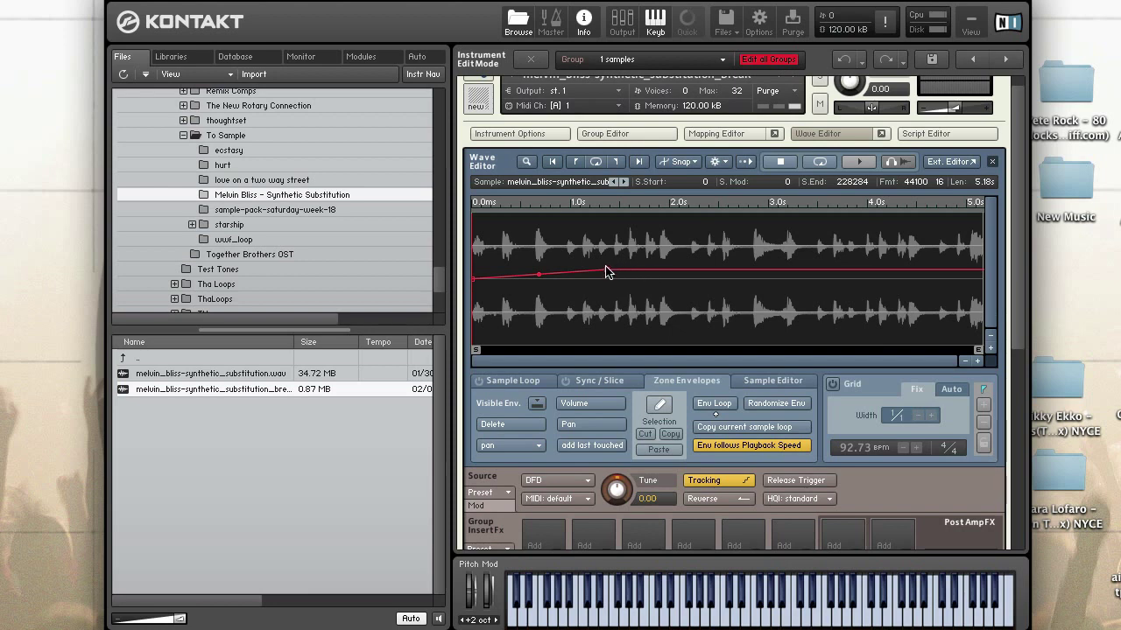
pyautogui.moveTo(684, 272); pyautogui.dragTo(682, 265)
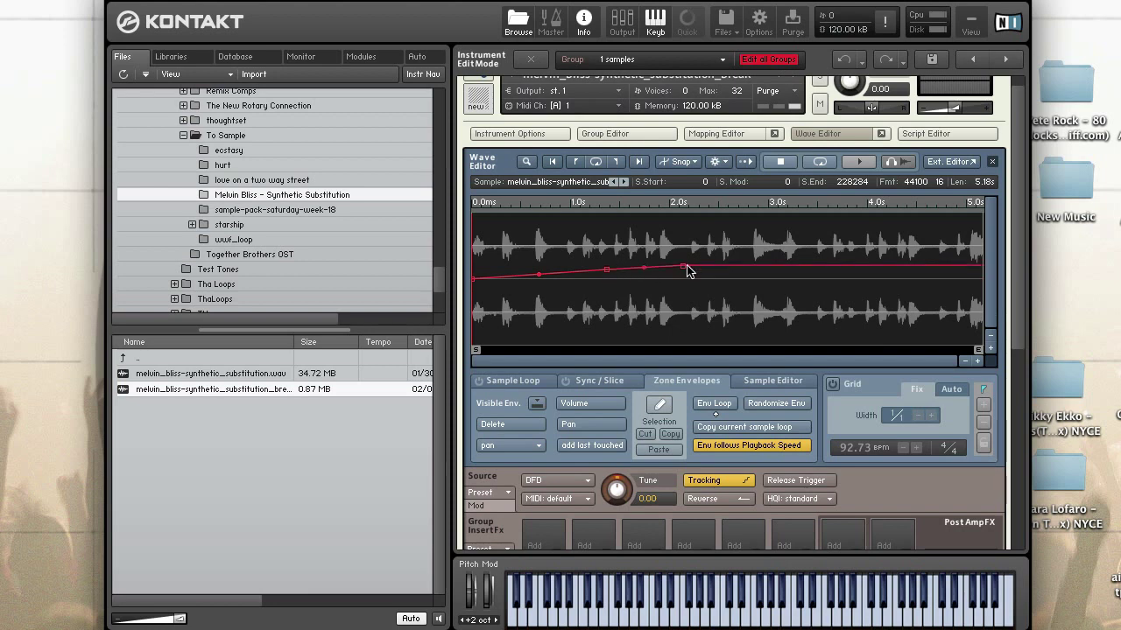
pyautogui.click(746, 268)
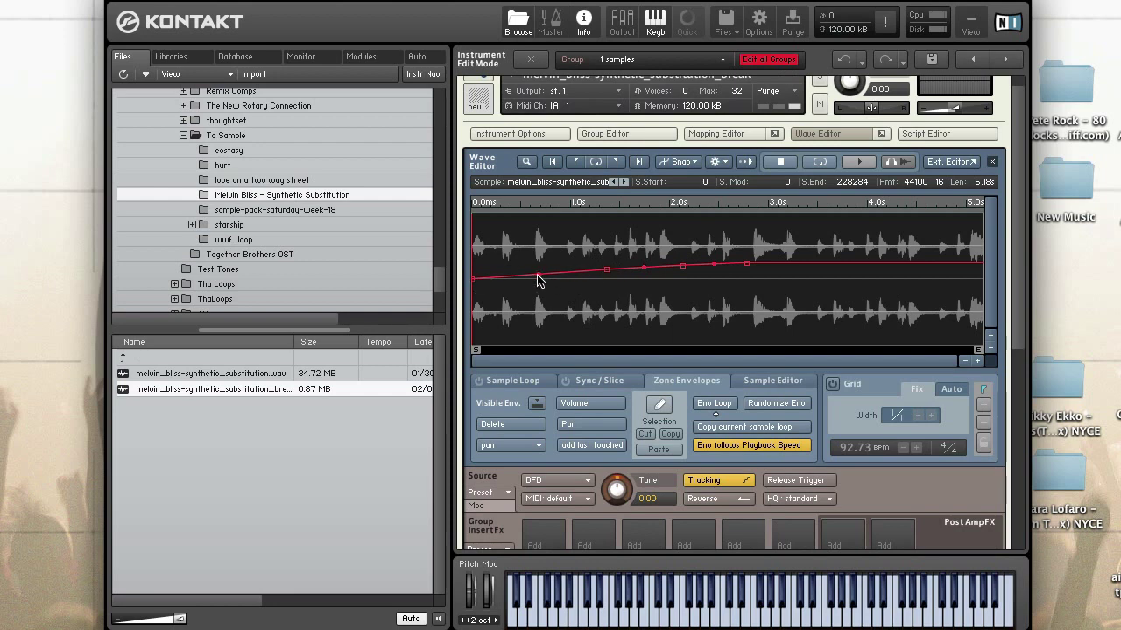
# Step: Curve the first segment of the pan envelope from a lowered start point, and remove the last point
pyautogui.moveTo(538, 280); pyautogui.dragTo(536, 337)
pyautogui.moveTo(473, 283); pyautogui.dragTo(517, 280)
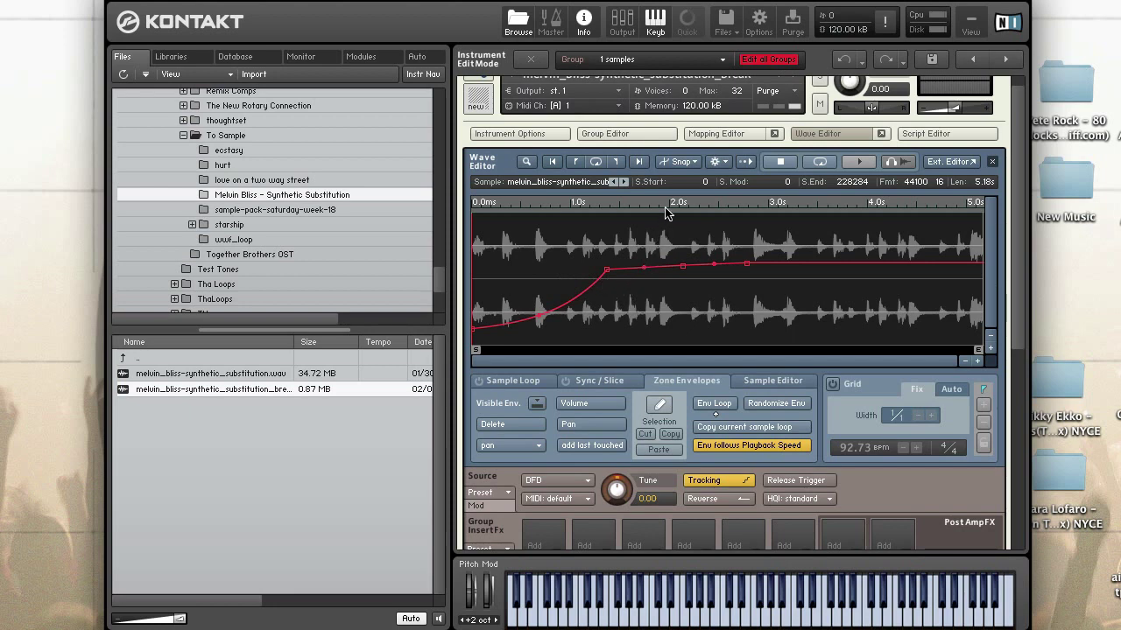
pyautogui.doubleClick(746, 265)
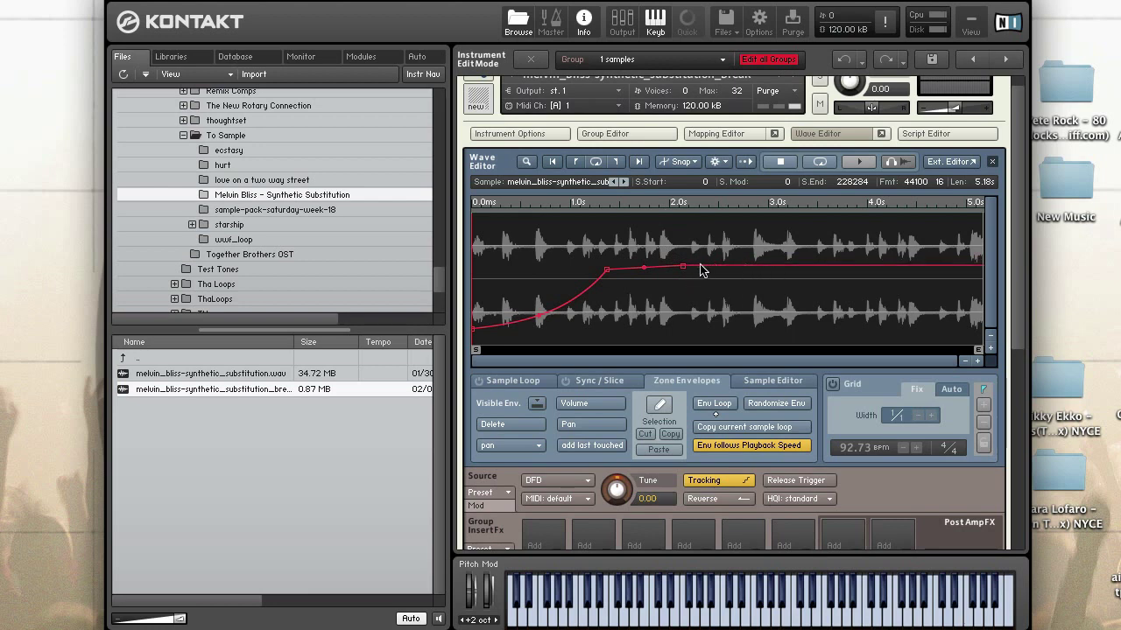
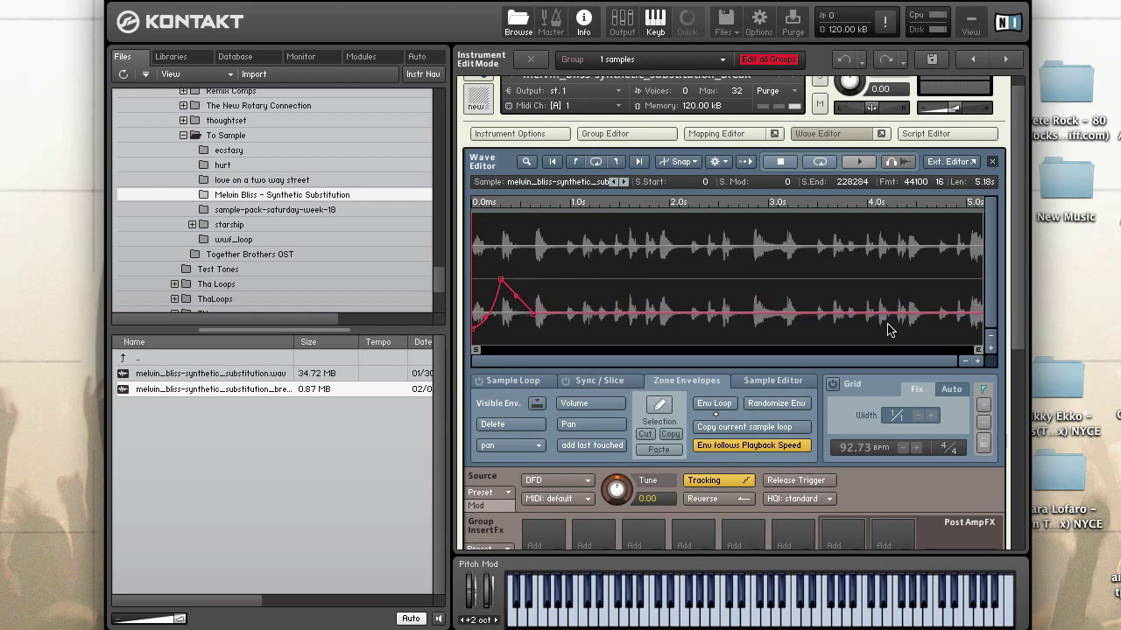
# Step: Align the pan envelope with the drum hits, with a raised peak at about 0.3 s and the following point at about 0.65 s
pyautogui.click(978, 363)
pyautogui.click(978, 363)
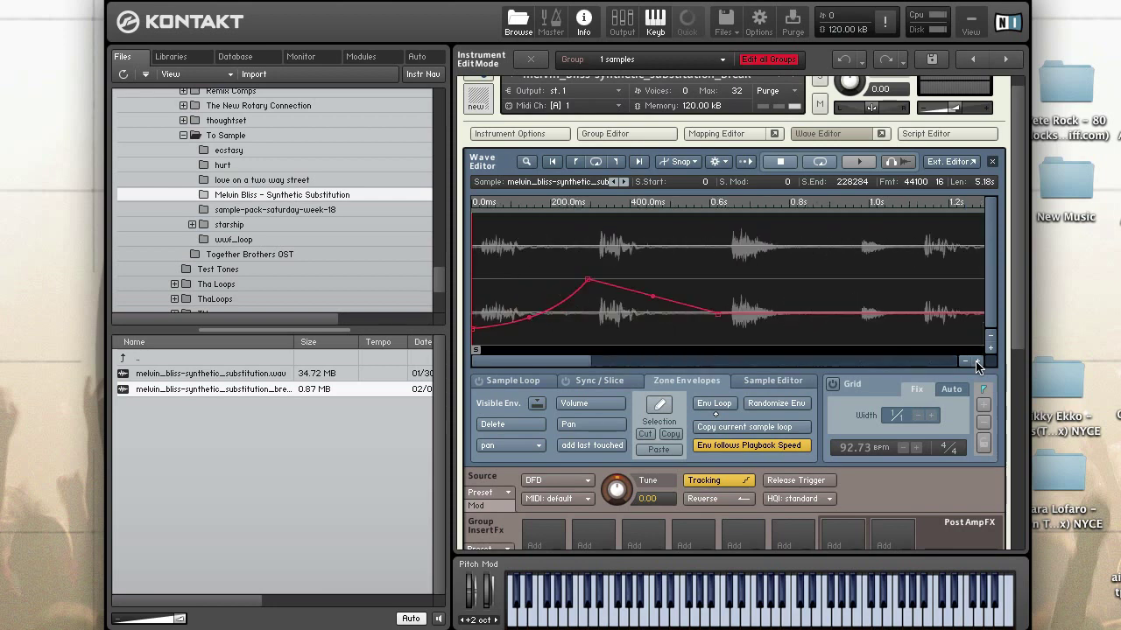
pyautogui.moveTo(718, 315); pyautogui.dragTo(733, 317)
pyautogui.moveTo(587, 282); pyautogui.dragTo(599, 248)
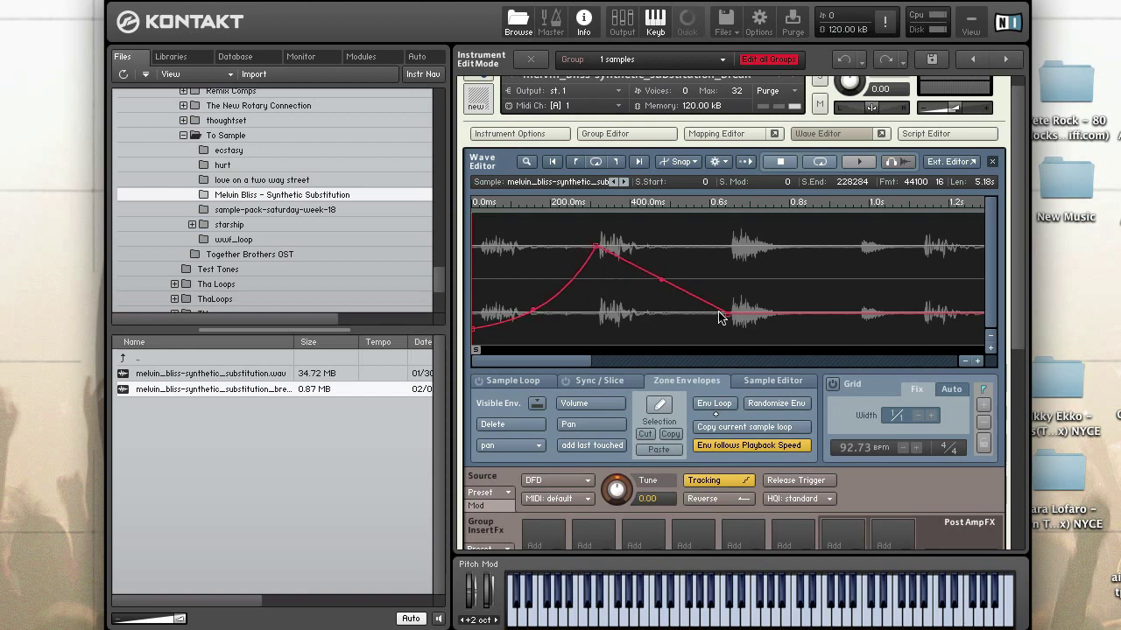
pyautogui.click(964, 362)
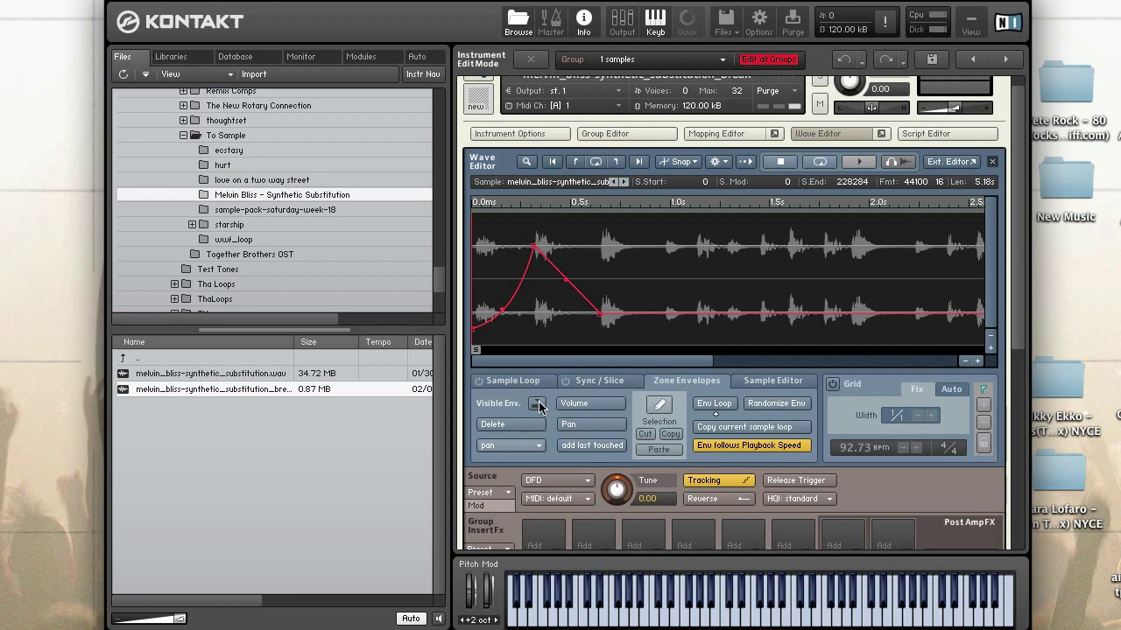
# Step: Delete the pan Zone Envelope from the Amplifier's modulators
pyautogui.scroll(-3, 538, 407)
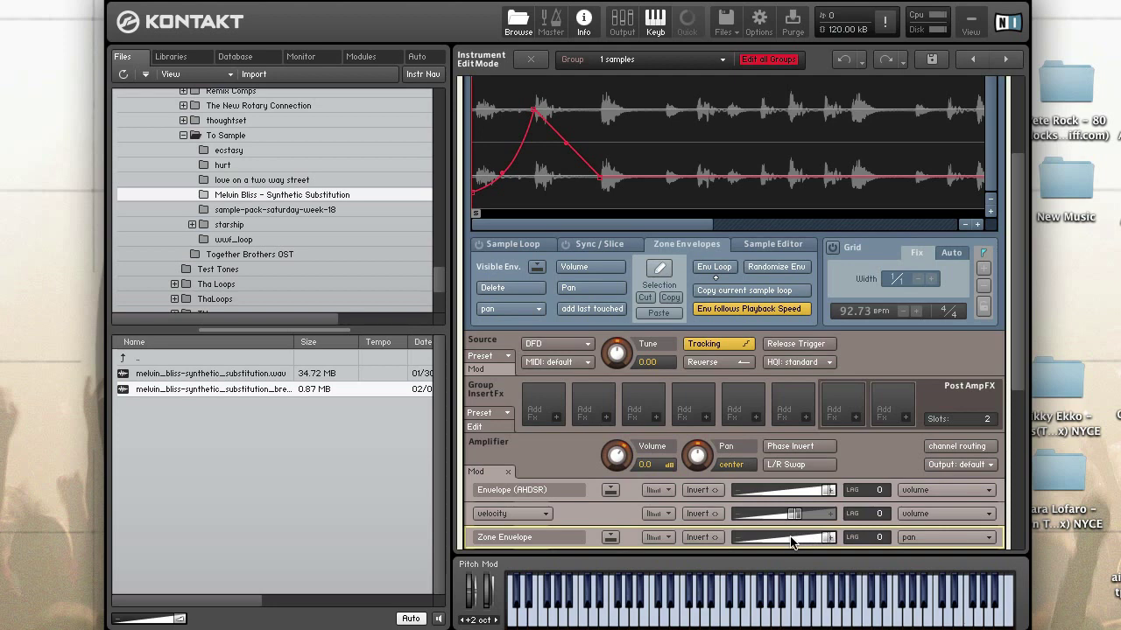
pyautogui.click(628, 542)
pyautogui.press('Delete')
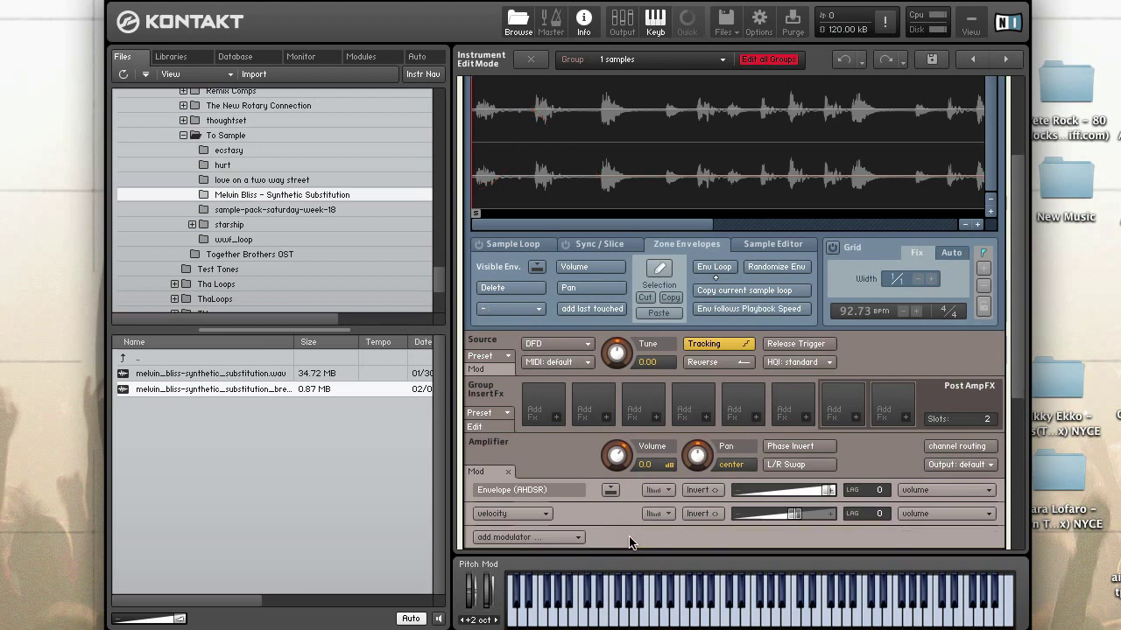
# Step: Add a new pan zone envelope and place points near the centre at about 0.3, 0.65, 1.15 and 1.9 s
pyautogui.moveTo(1017, 255); pyautogui.dragTo(1017, 200)
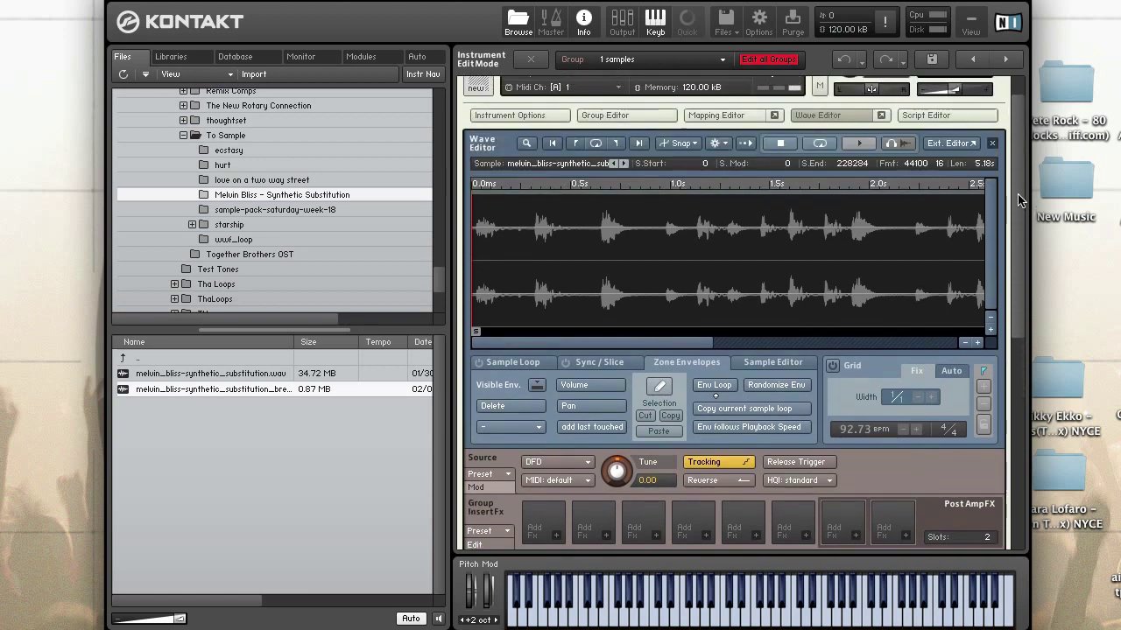
pyautogui.click(591, 405)
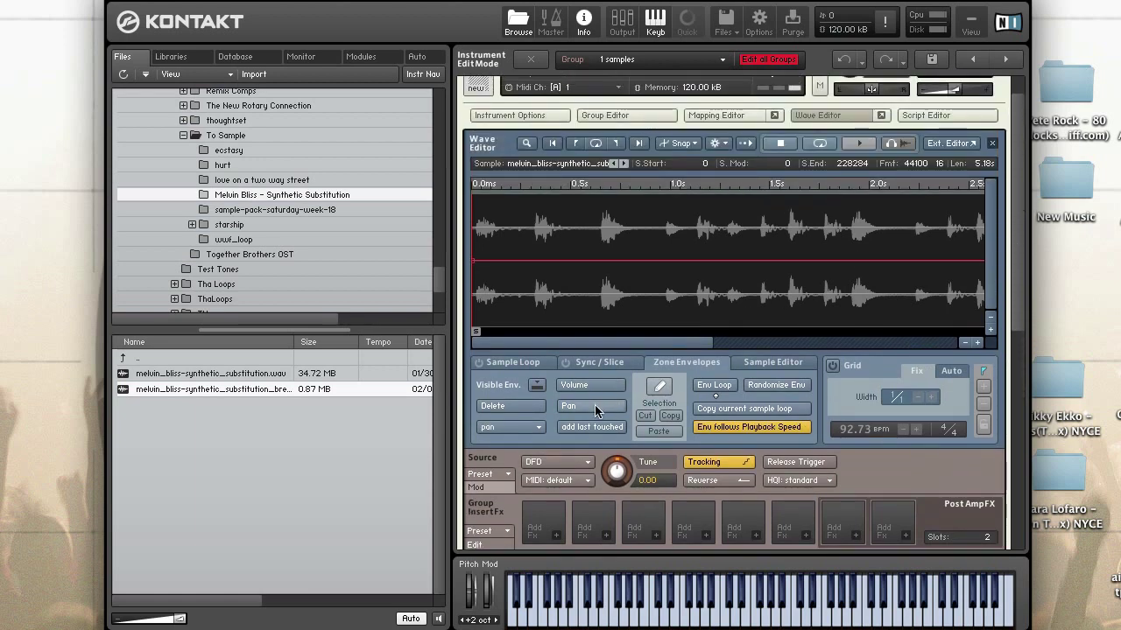
pyautogui.click(534, 263)
pyautogui.click(600, 260)
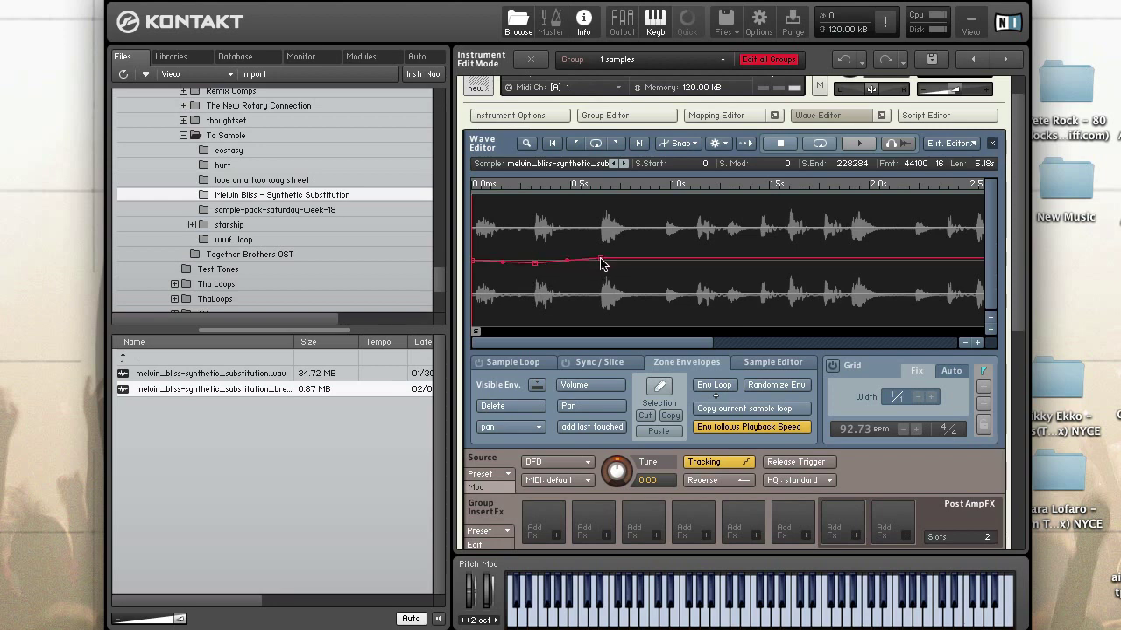
pyautogui.click(701, 259)
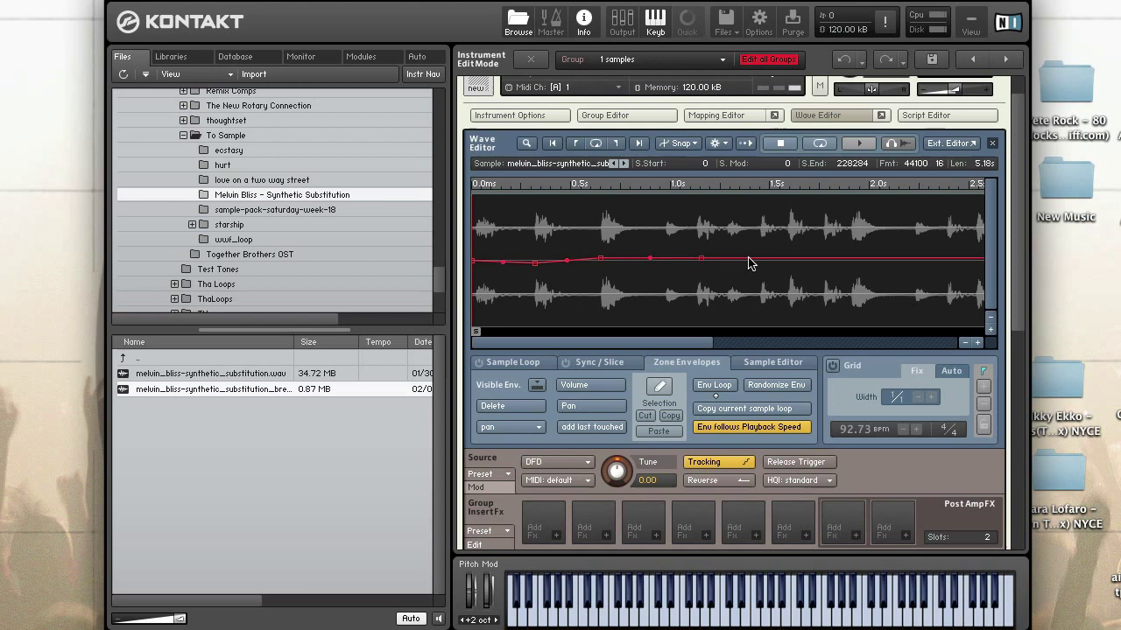
pyautogui.click(855, 259)
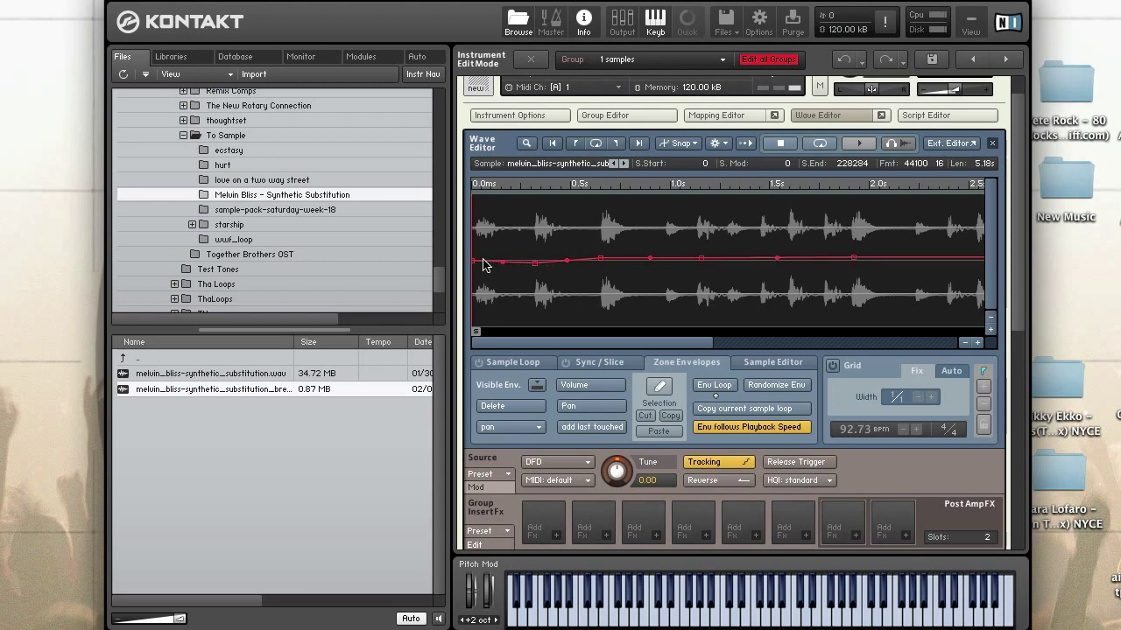
# Step: Shape the pan envelope into a zigzag from a low start, alternating high and low points, and add a centred point at about 2.1 s
pyautogui.moveTo(472, 260); pyautogui.dragTo(474, 305)
pyautogui.moveTo(534, 264); pyautogui.dragTo(532, 228)
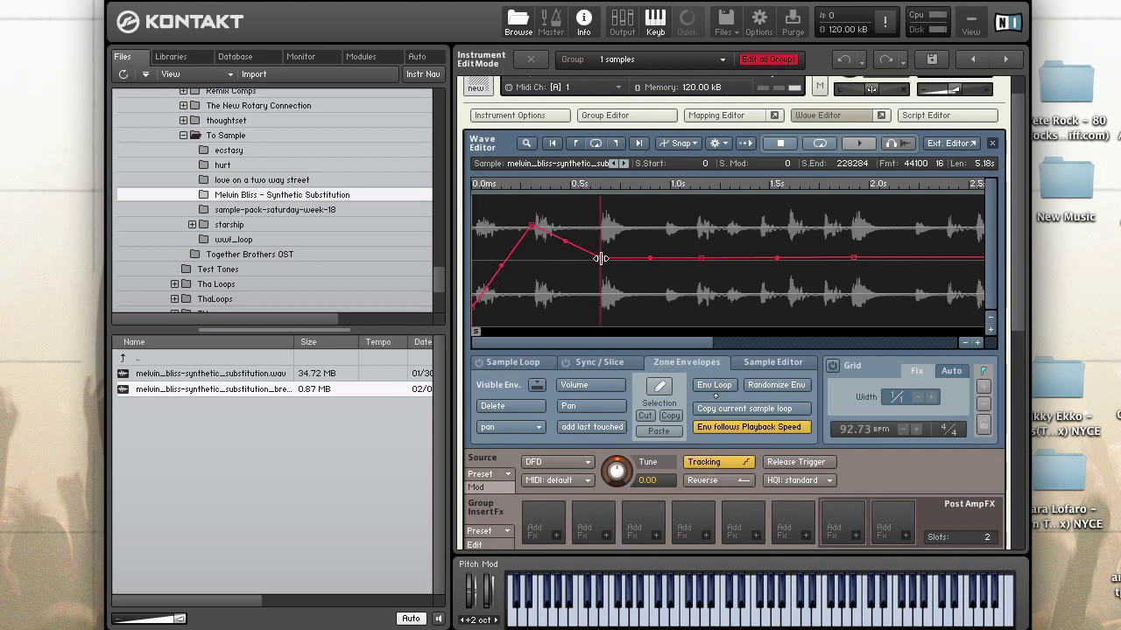
pyautogui.moveTo(594, 258); pyautogui.dragTo(599, 301)
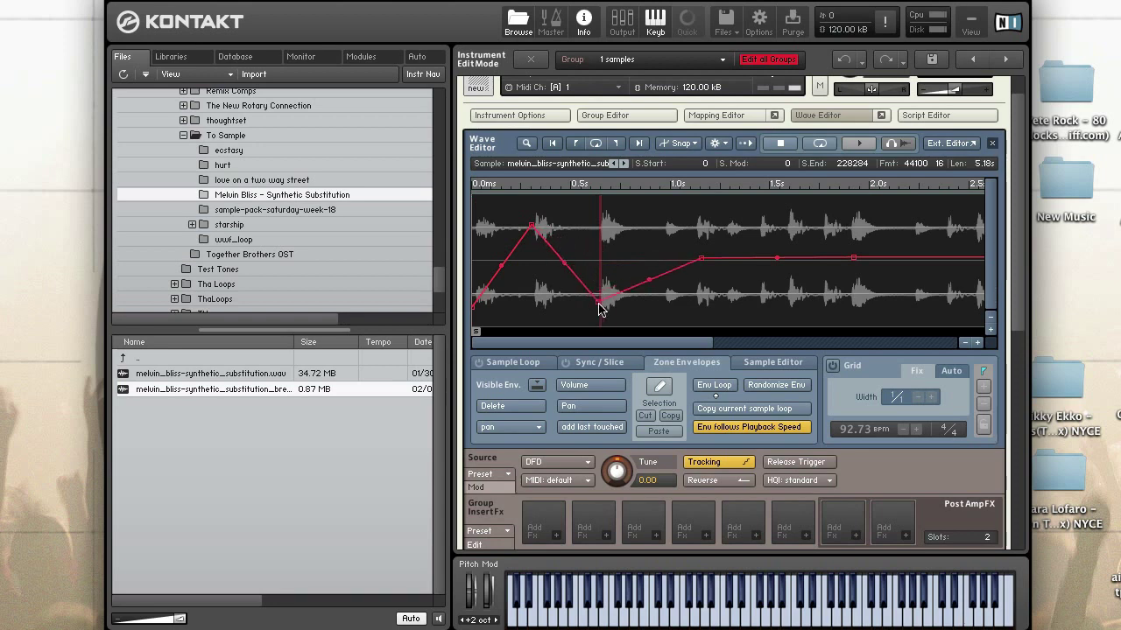
pyautogui.moveTo(697, 260); pyautogui.dragTo(691, 227)
pyautogui.moveTo(853, 256); pyautogui.dragTo(854, 302)
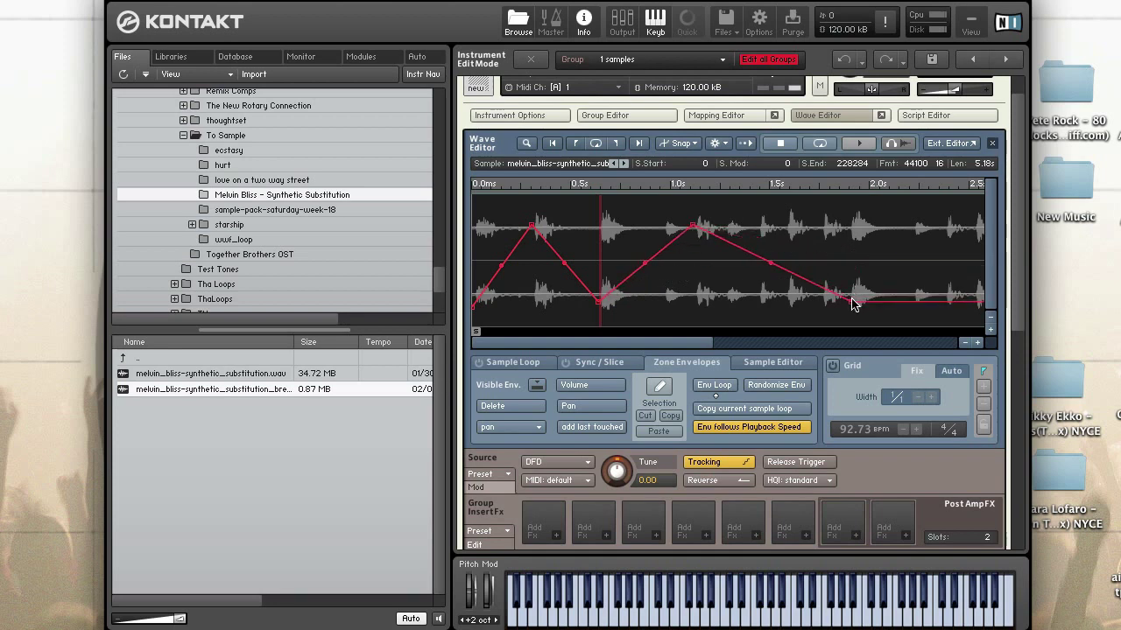
pyautogui.click(896, 269)
pyautogui.moveTo(896, 271); pyautogui.dragTo(899, 264)
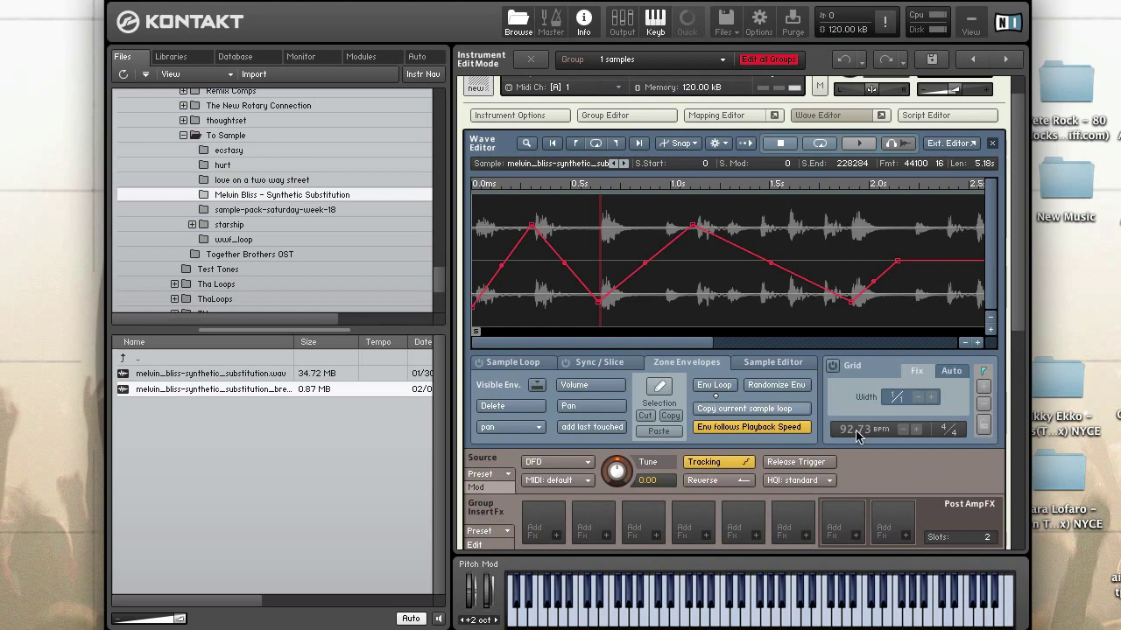
# Step: Slightly reduce the modulation intensity of the pan Zone Envelope in the Amplifier's modulators
pyautogui.moveTo(1020, 243); pyautogui.dragTo(1011, 306)
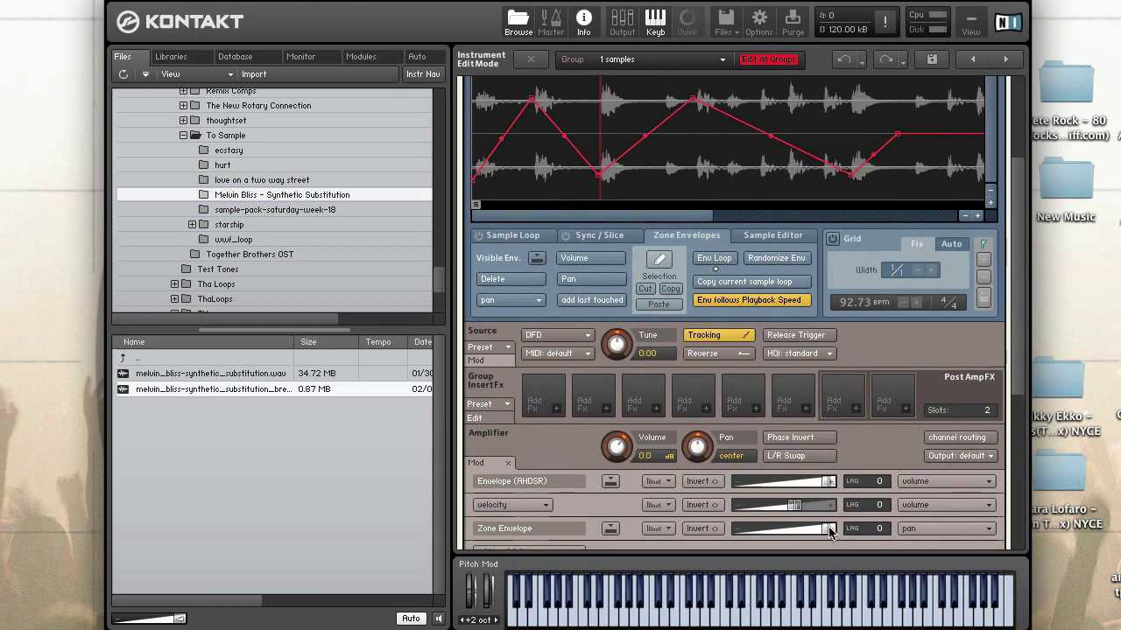
pyautogui.moveTo(830, 532)
pyautogui.moveTo(830, 532); pyautogui.dragTo(813, 530)
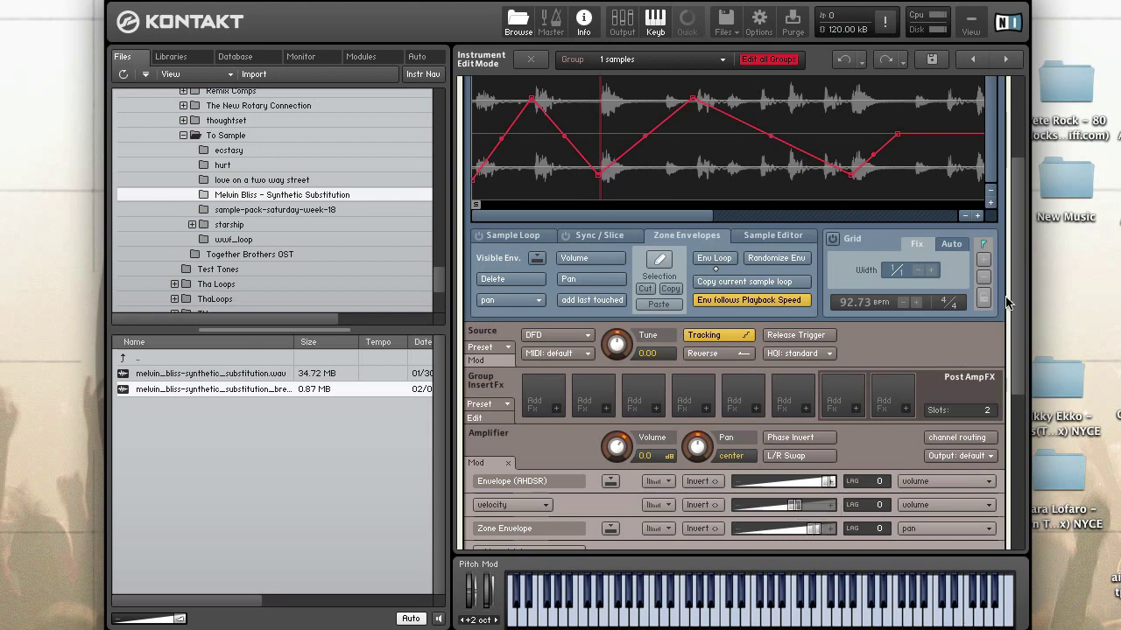
# Step: Audition the panned drum break on the on-screen keyboard and hide the Wave Editor to see the instrument's modulators
pyautogui.scroll(-3, 1013, 298)
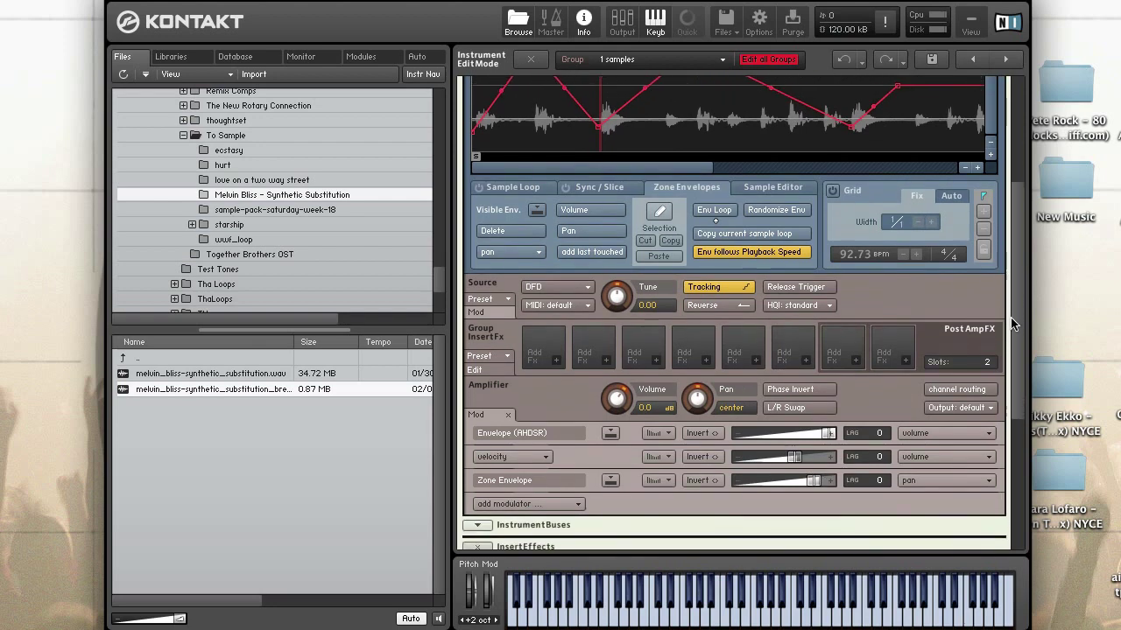
pyautogui.scroll(3, 1013, 307)
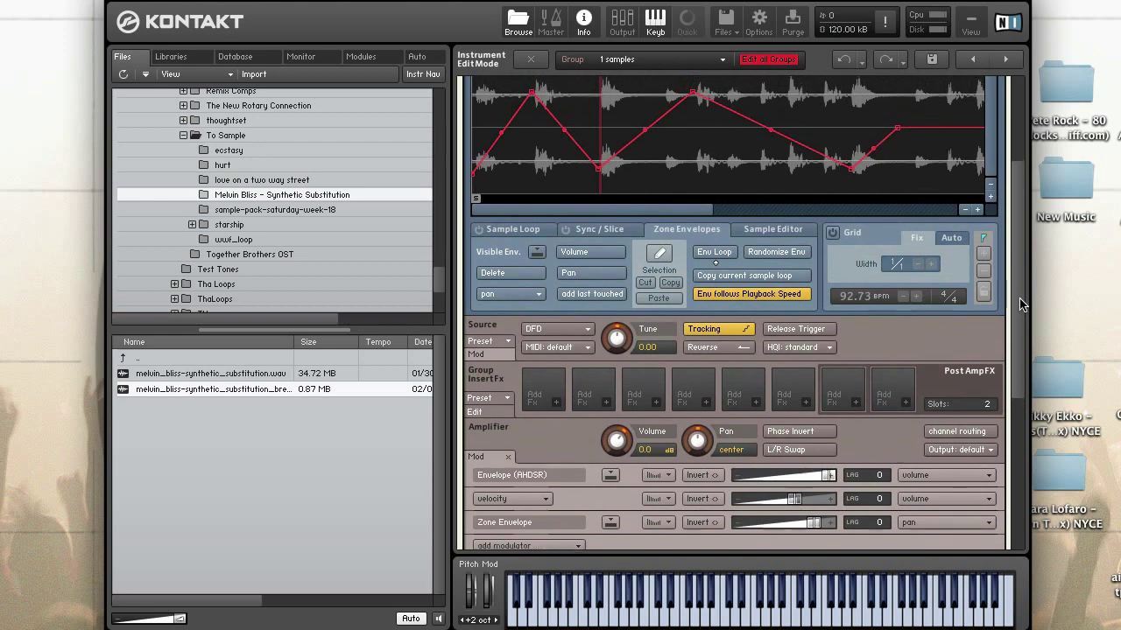
pyautogui.scroll(1, 1020, 304)
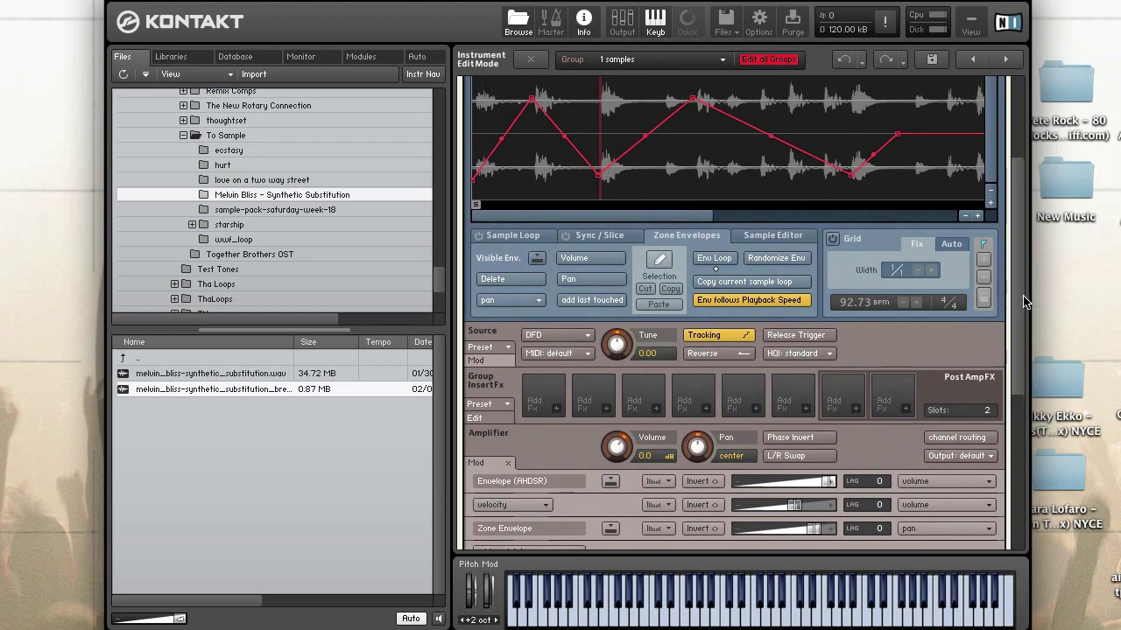
pyautogui.scroll(1, 1022, 295)
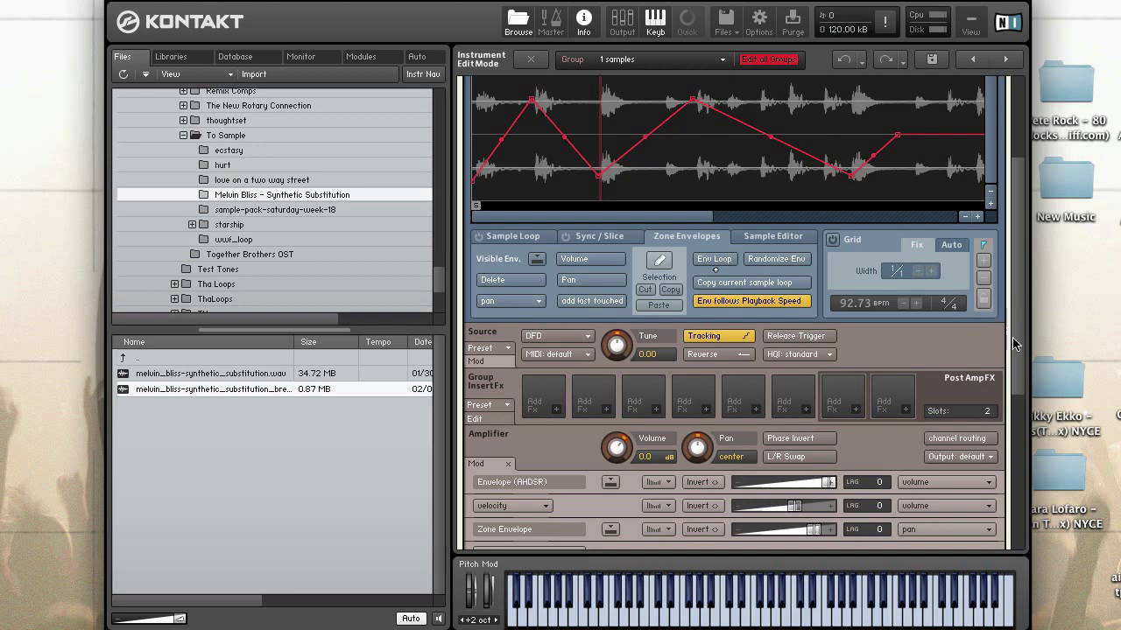
pyautogui.scroll(3, 1015, 294)
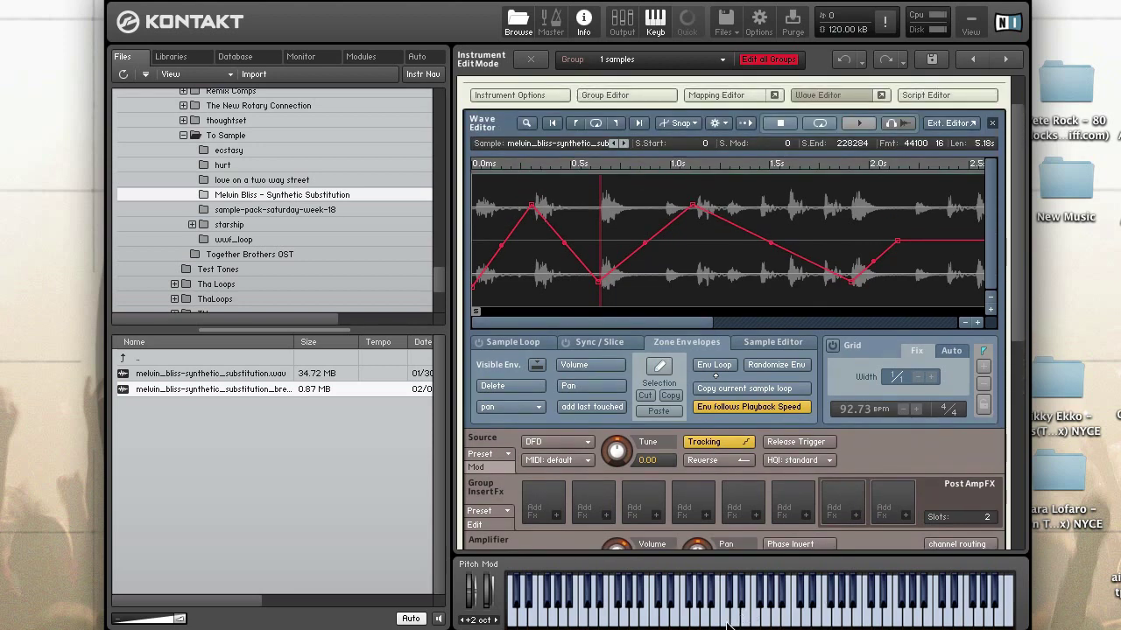
pyautogui.click(721, 623)
pyautogui.moveTo(1021, 235); pyautogui.dragTo(1018, 186)
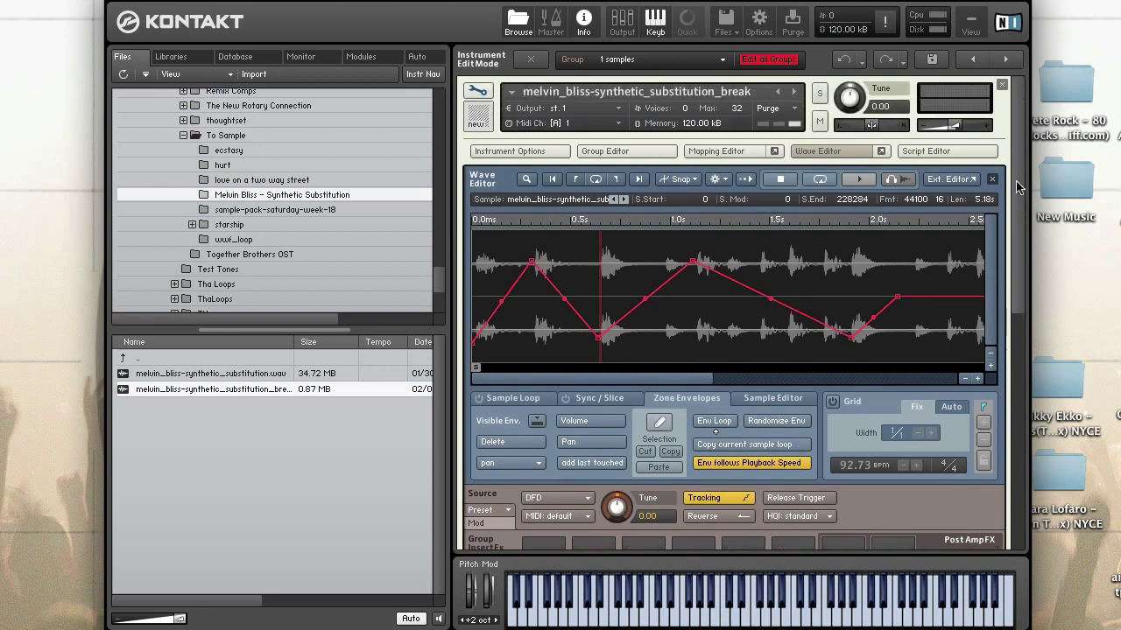
pyautogui.click(878, 155)
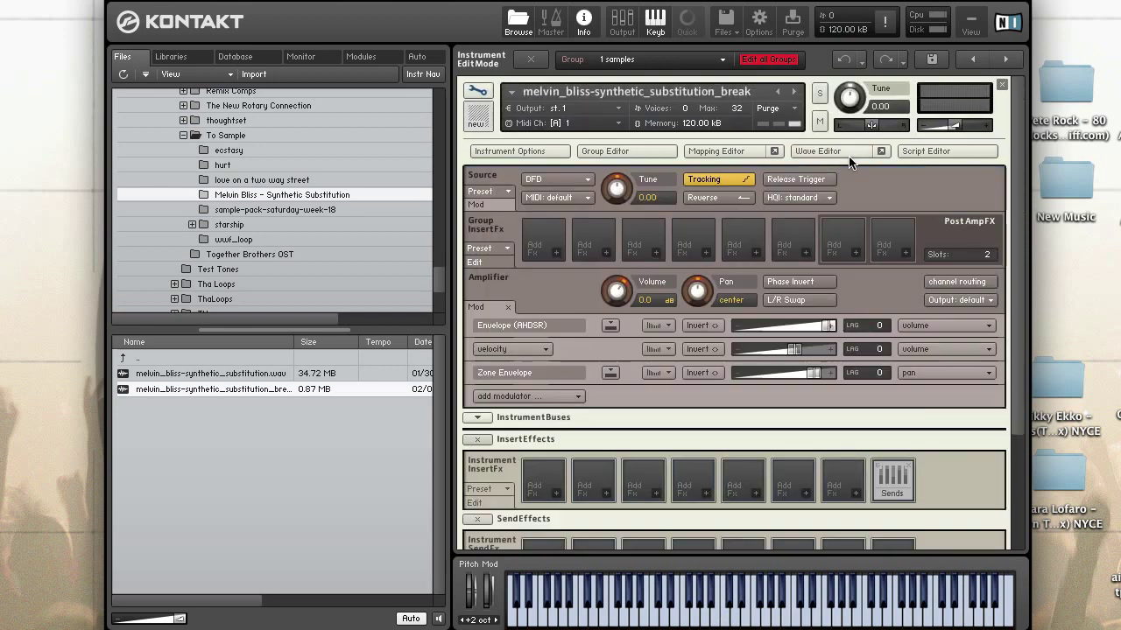
pyautogui.click(723, 623)
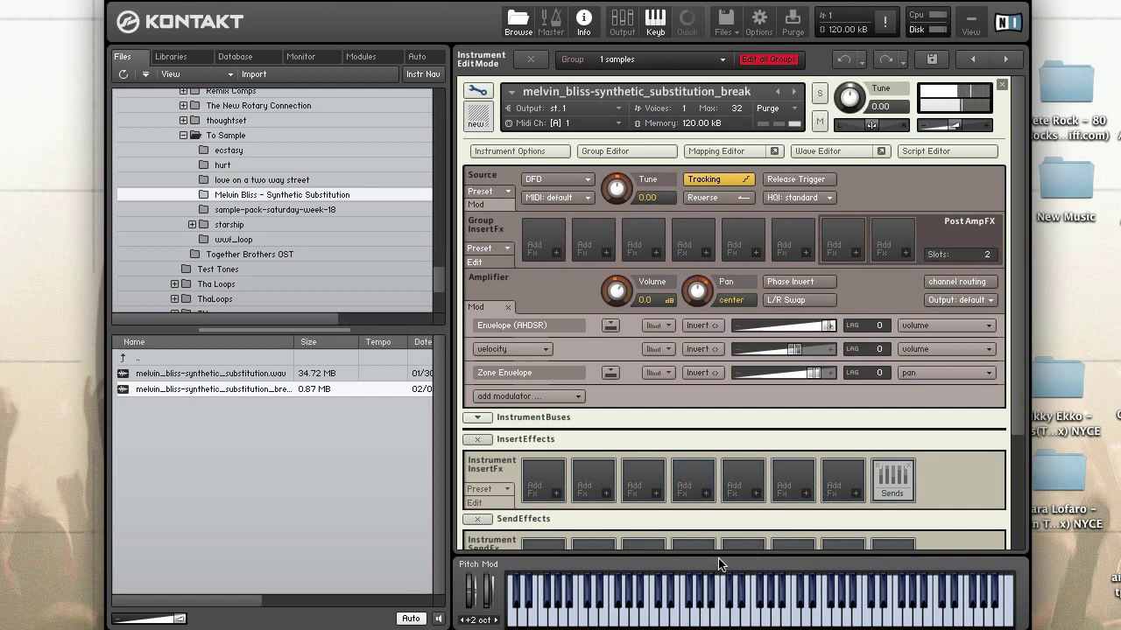
pyautogui.click(723, 621)
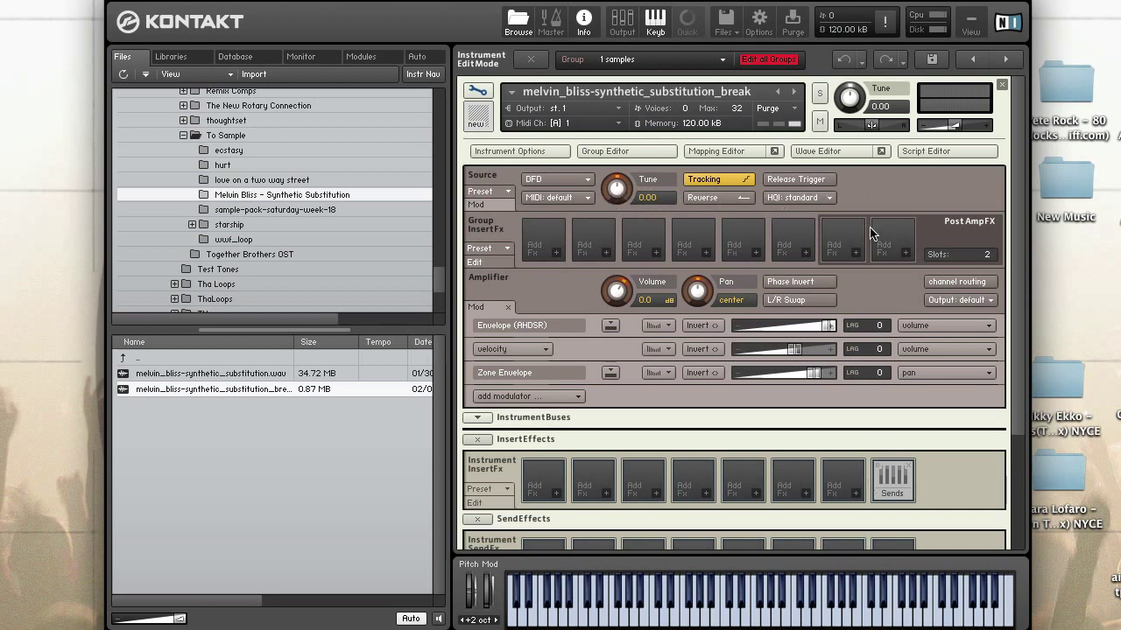
# Step: Reopen the Wave Editor, add a Tune zone envelope and place points near the centre at about 0.4, 0.95, 1.55 and 2 s
pyautogui.click(840, 153)
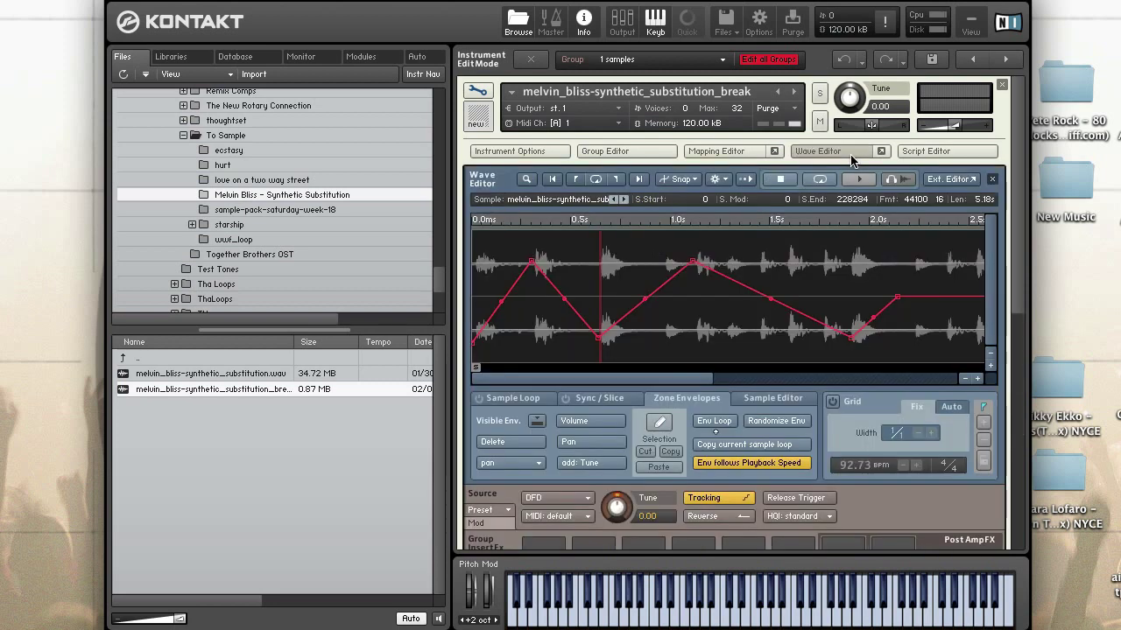
pyautogui.click(601, 466)
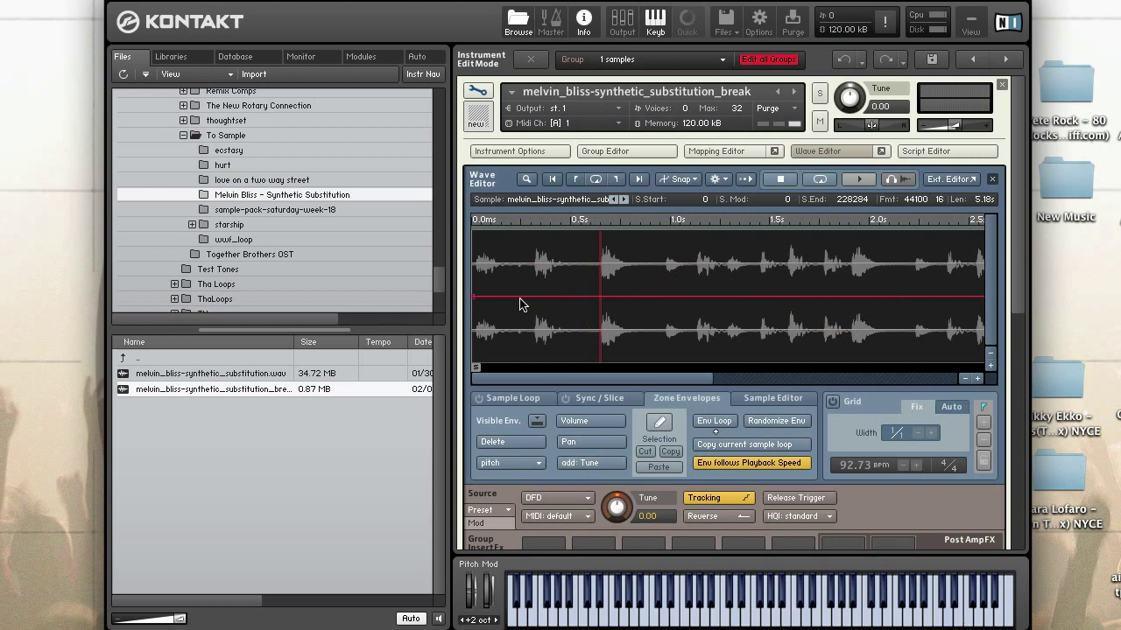
pyautogui.click(550, 297)
pyautogui.click(604, 296)
pyautogui.click(657, 295)
pyautogui.click(778, 293)
pyautogui.click(826, 290)
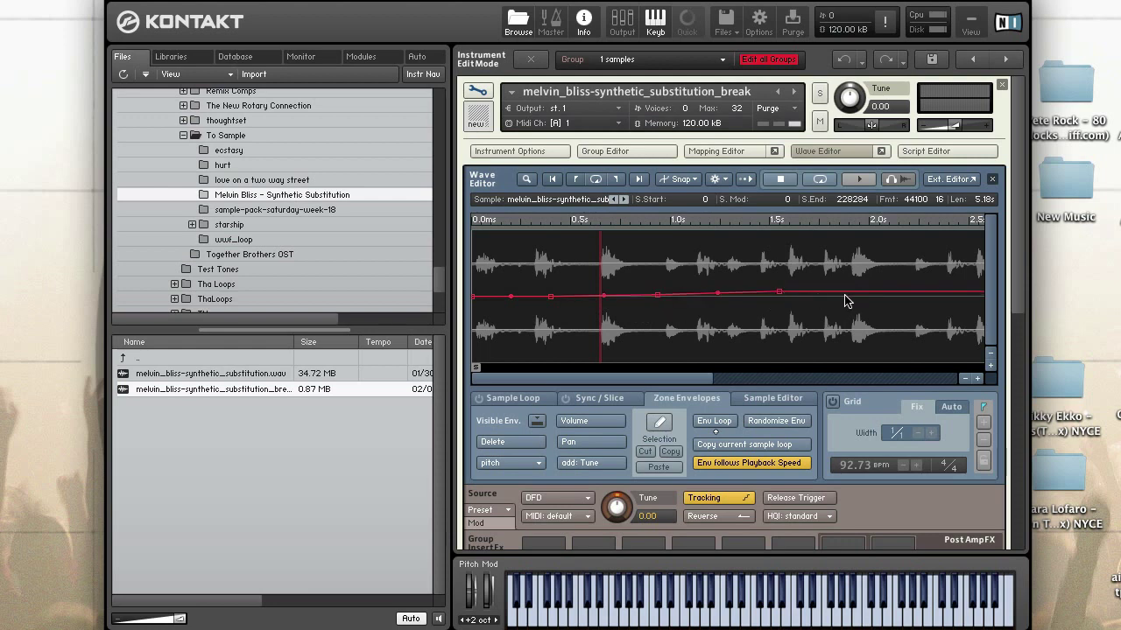
pyautogui.click(875, 288)
pyautogui.click(717, 292)
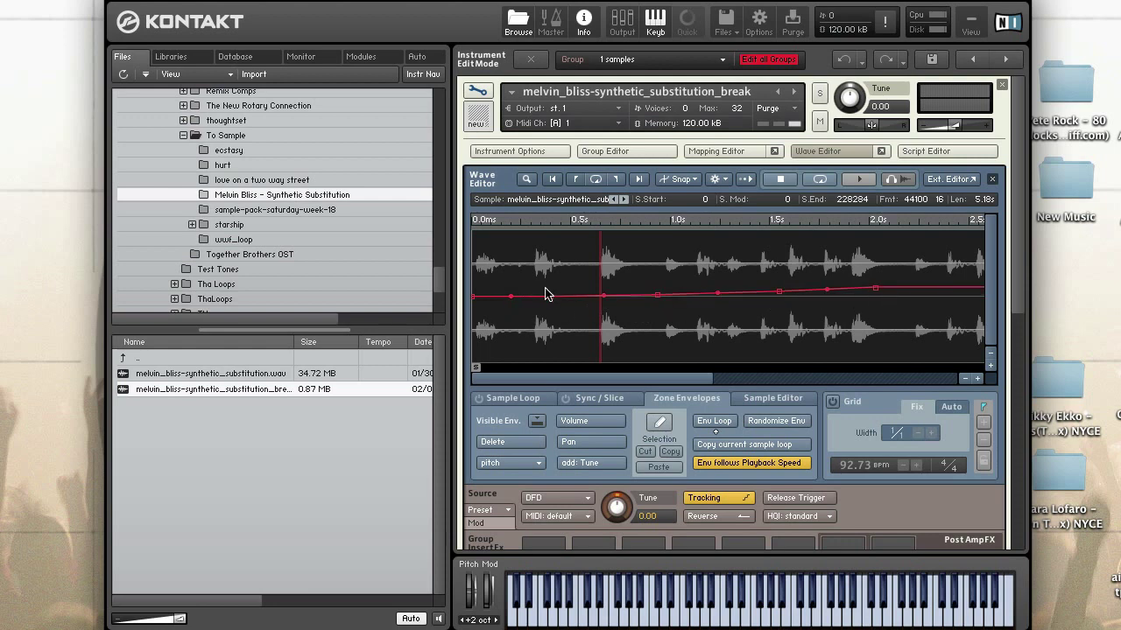
# Step: Shape the pitch envelope with lows at about 0.45 and 1.5 s, a high at about 0.95 s, and curved rising segments
pyautogui.moveTo(550, 297); pyautogui.dragTo(557, 344)
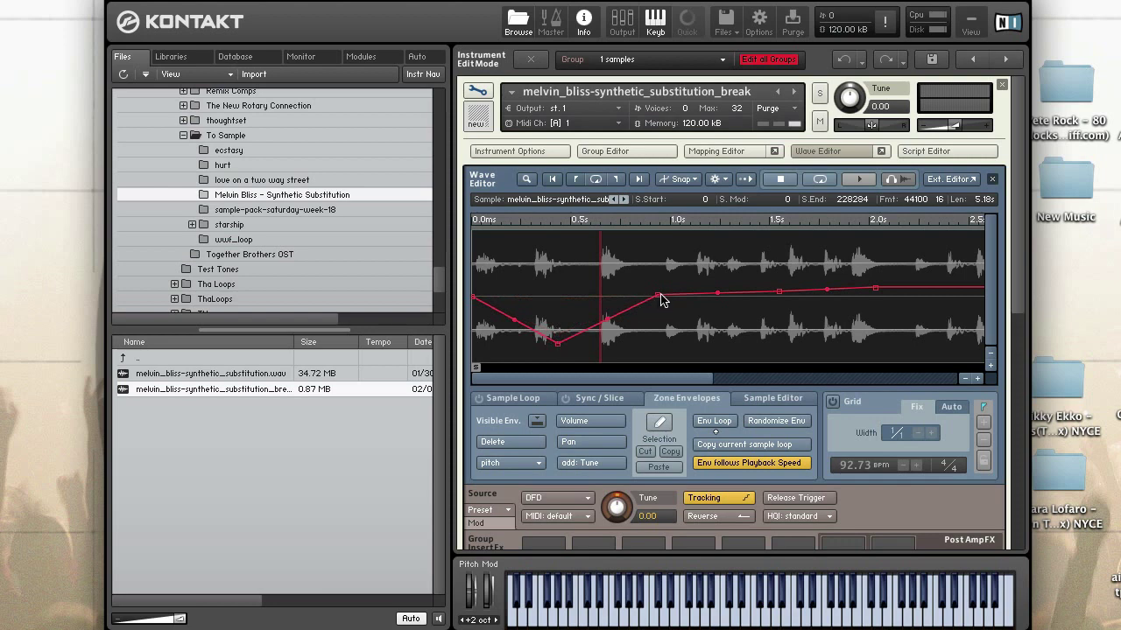
pyautogui.moveTo(616, 322); pyautogui.dragTo(659, 246)
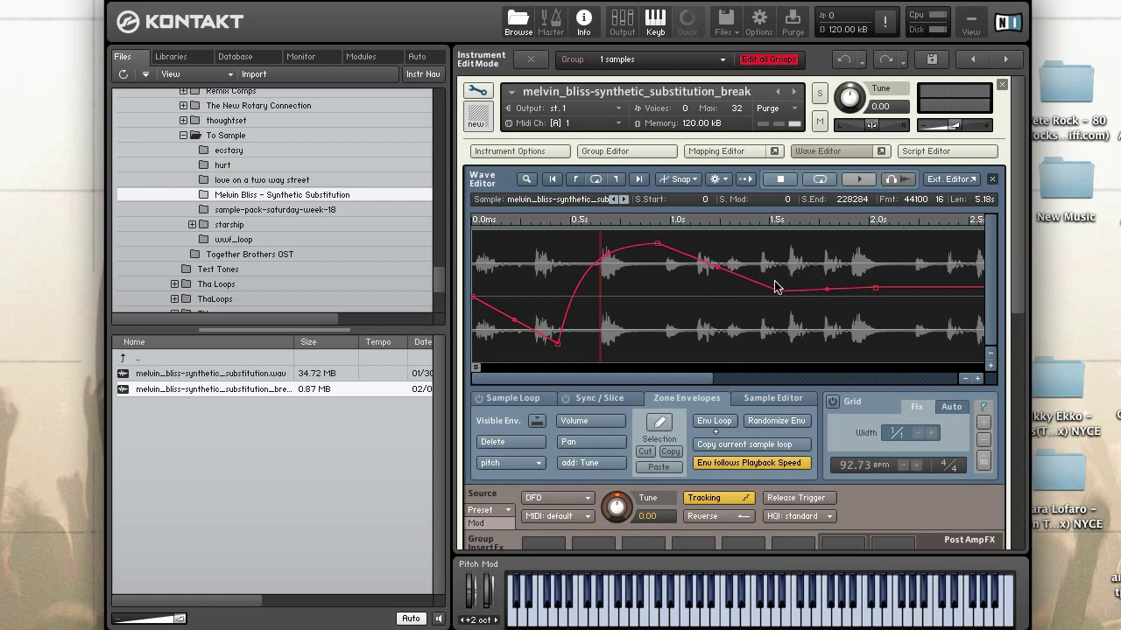
pyautogui.moveTo(780, 294); pyautogui.dragTo(833, 334)
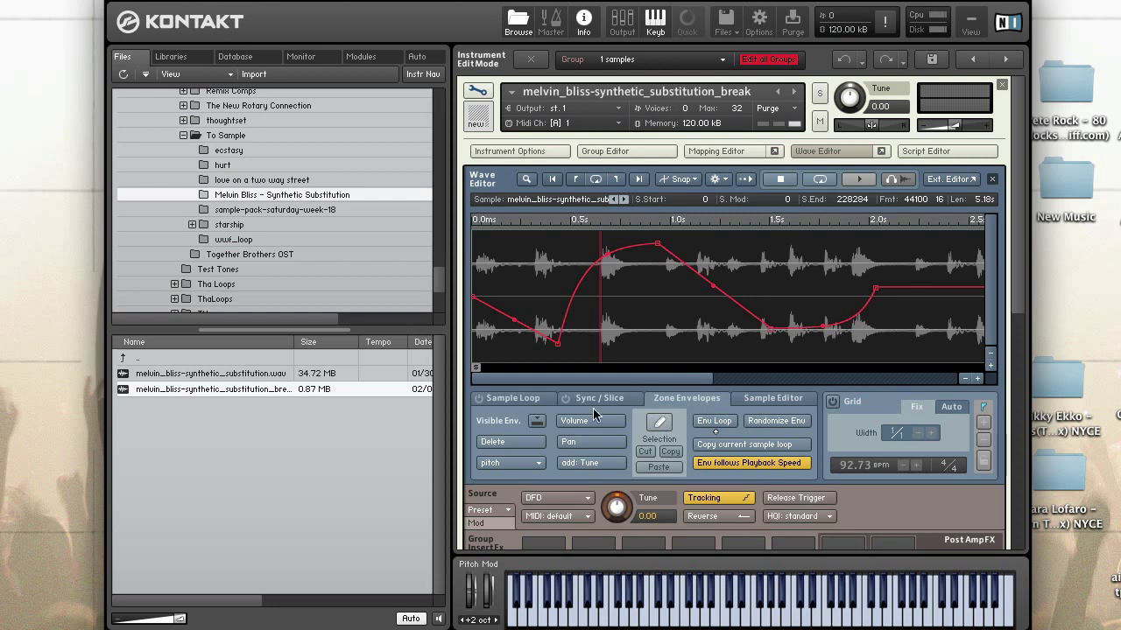
# Step: Audition the drum break with the pitch envelope and inspect the envelope along the waveform
pyautogui.click(754, 620)
pyautogui.moveTo(744, 381); pyautogui.dragTo(506, 385)
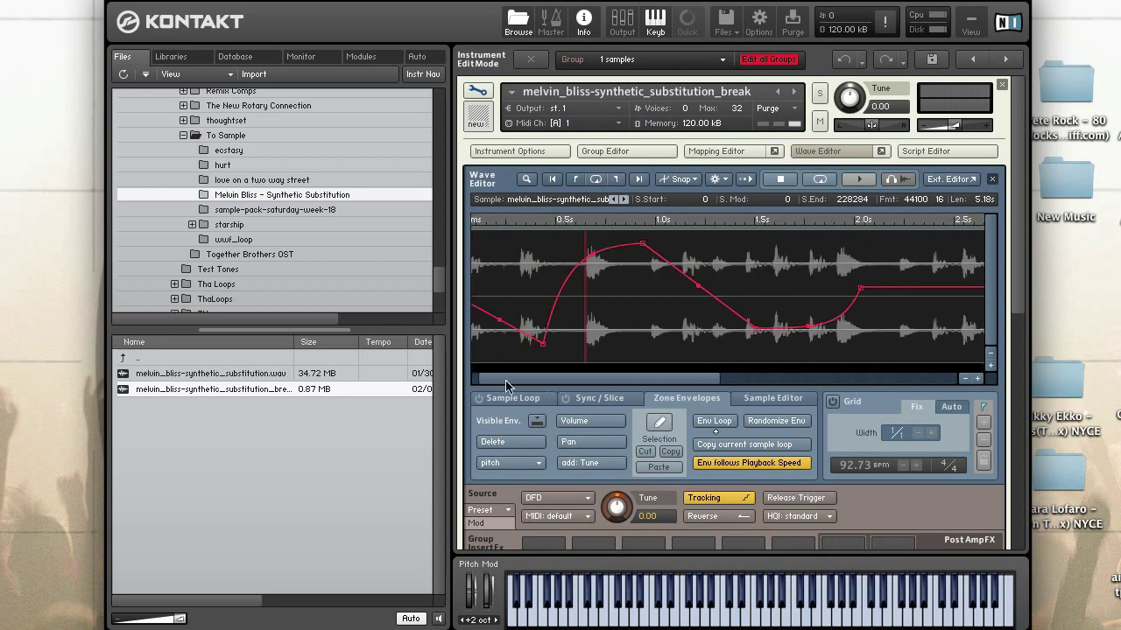
pyautogui.moveTo(652, 382); pyautogui.dragTo(605, 382)
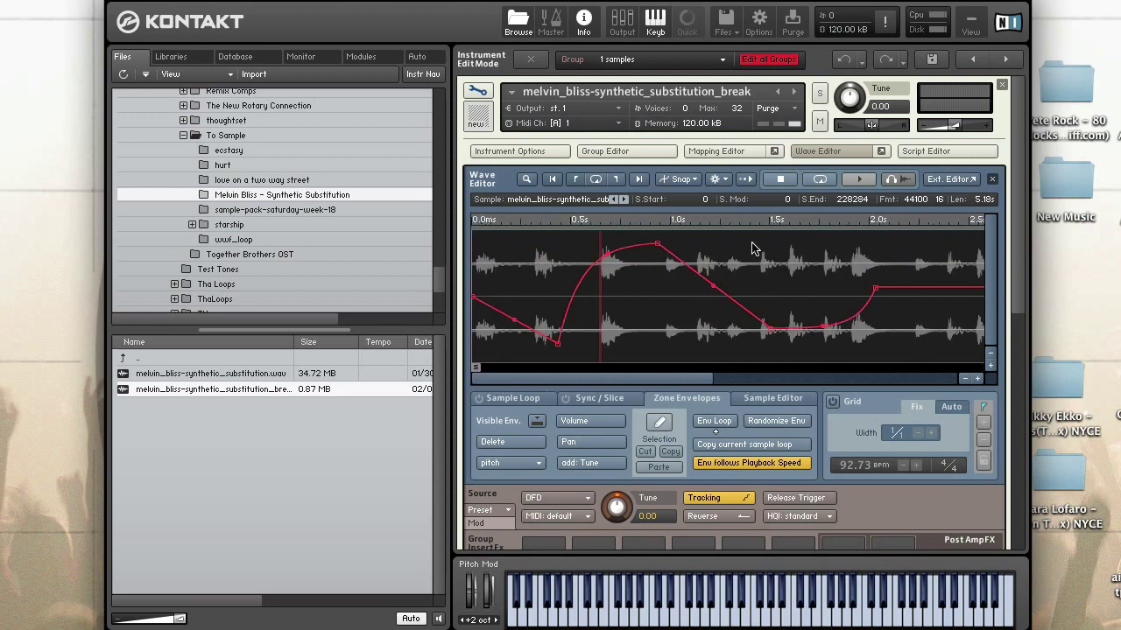
# Step: Delete both the pitch and the pan zone envelopes from the sample
pyautogui.click(525, 445)
pyautogui.click(680, 185)
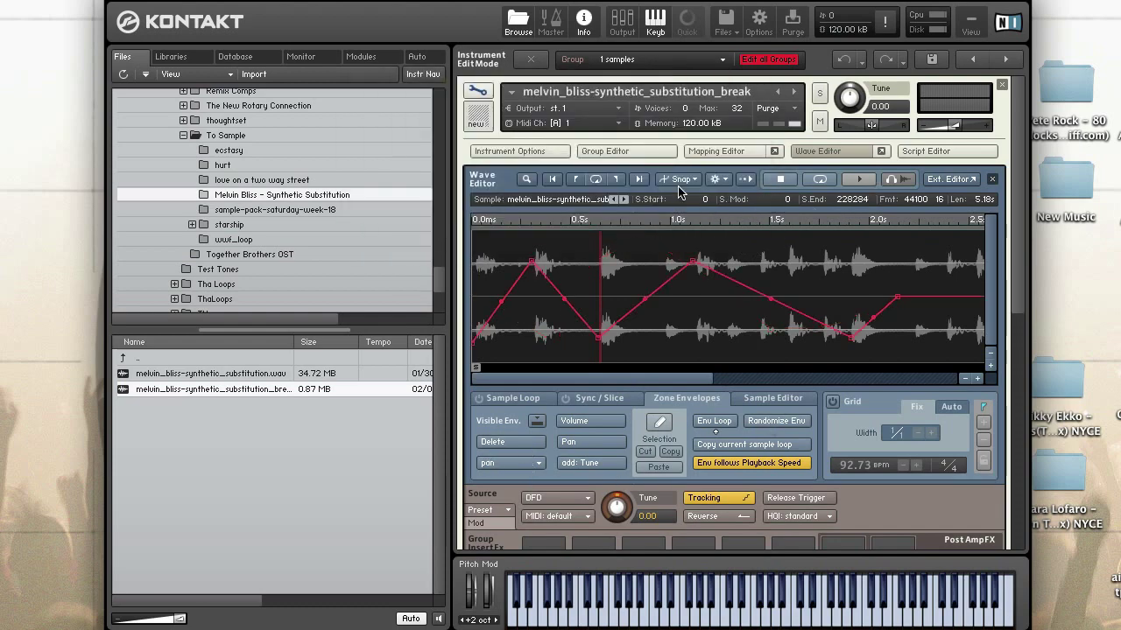
pyautogui.click(512, 441)
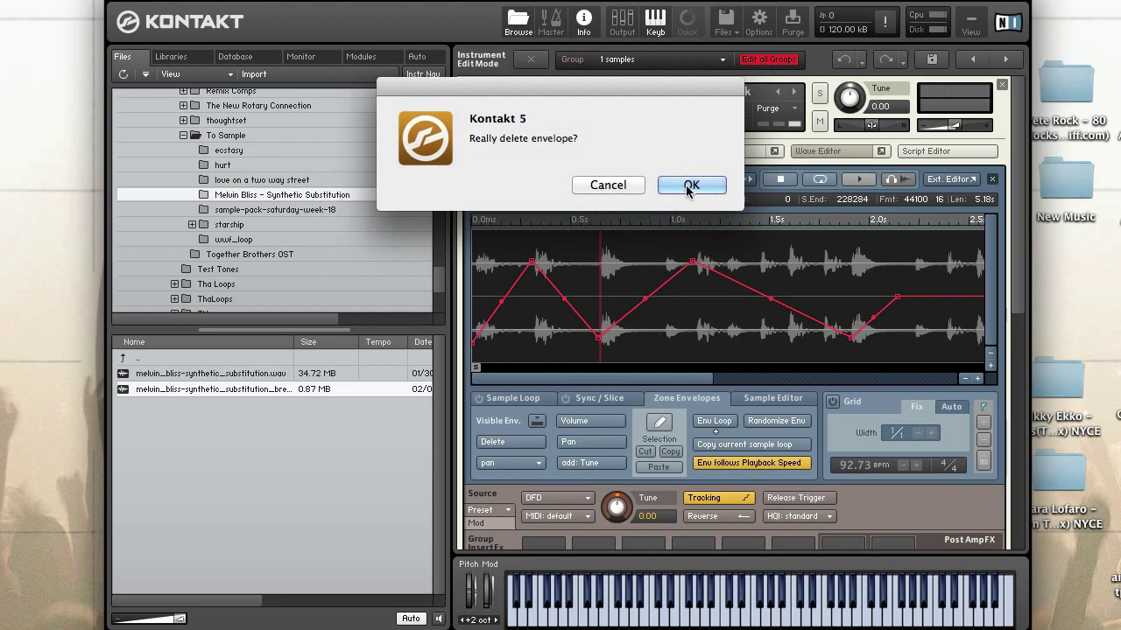
pyautogui.click(689, 186)
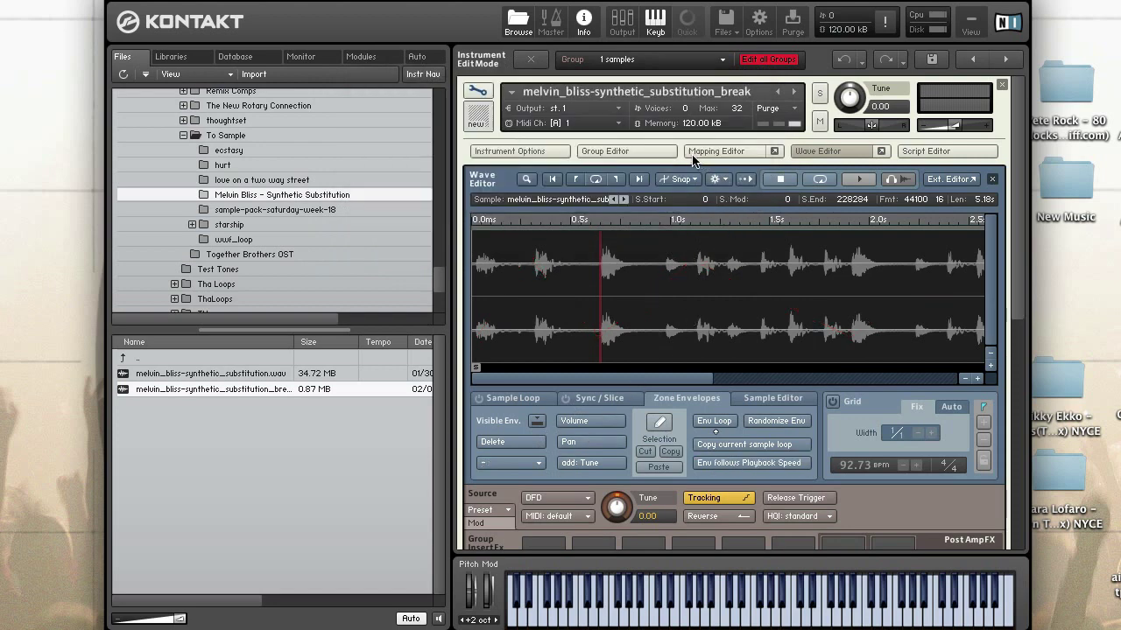
# Step: Enable Beatmachine for the sample in the Sync / Slice settings
pyautogui.click(517, 398)
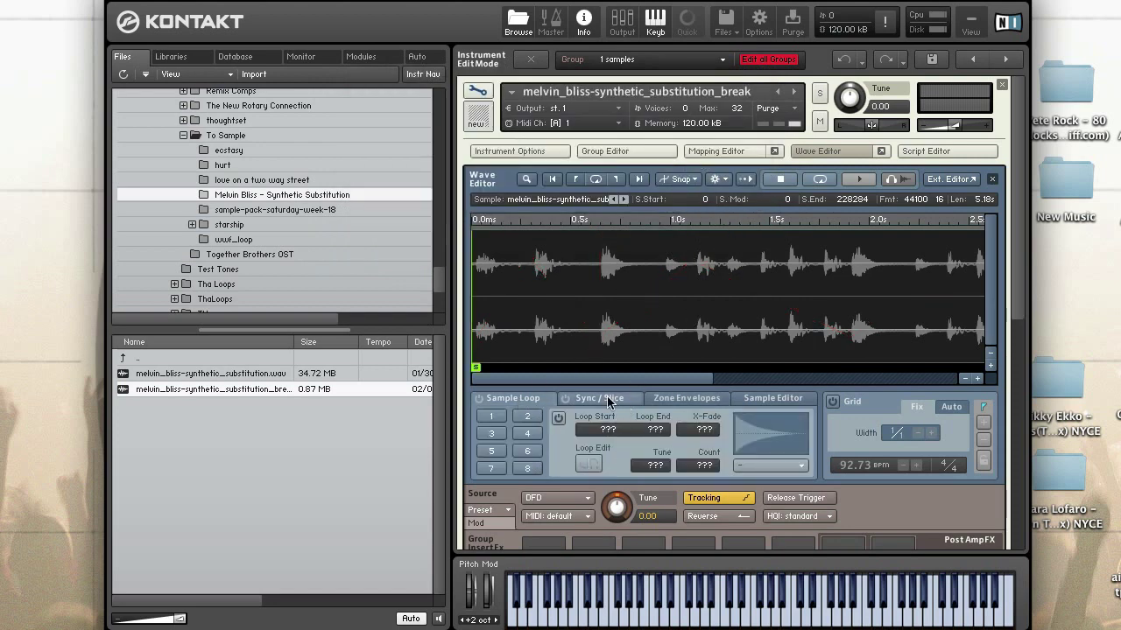
pyautogui.click(606, 399)
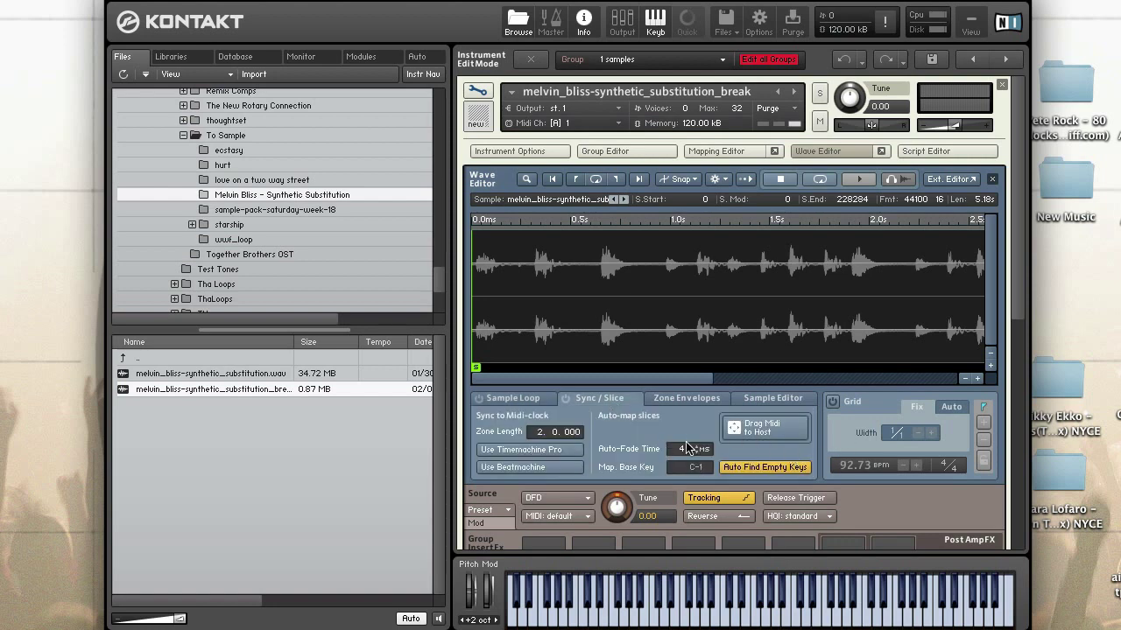
pyautogui.click(574, 467)
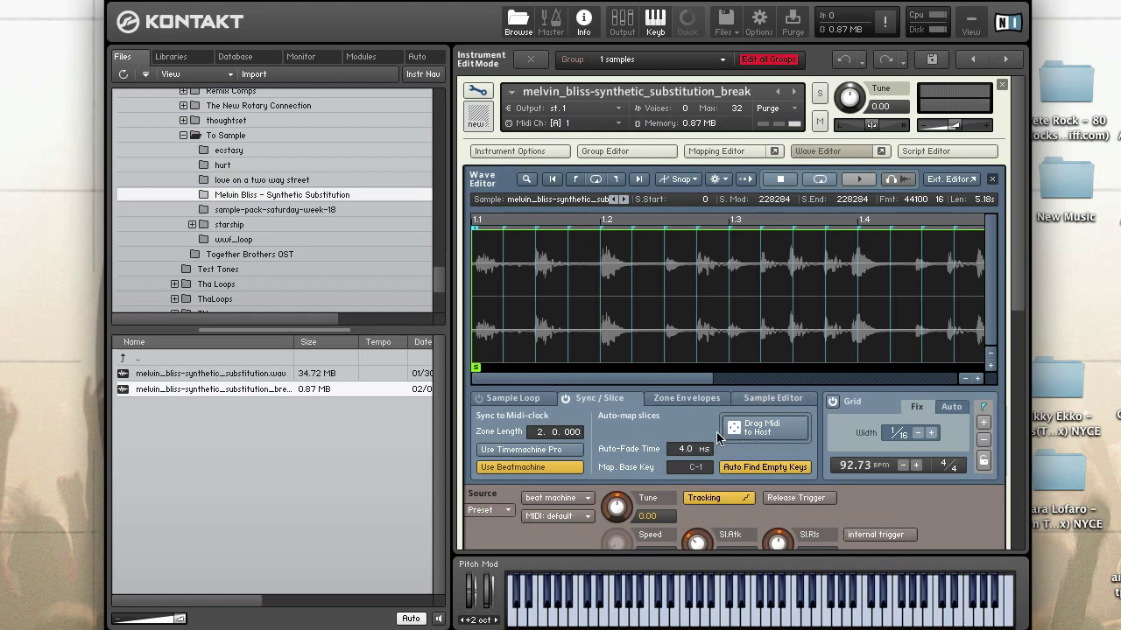
# Step: Remove the slice markers on the second and fourth sixteenths of beat 1.1 and on the second sixteenth of beat 1.2
pyautogui.click(983, 440)
pyautogui.click(504, 230)
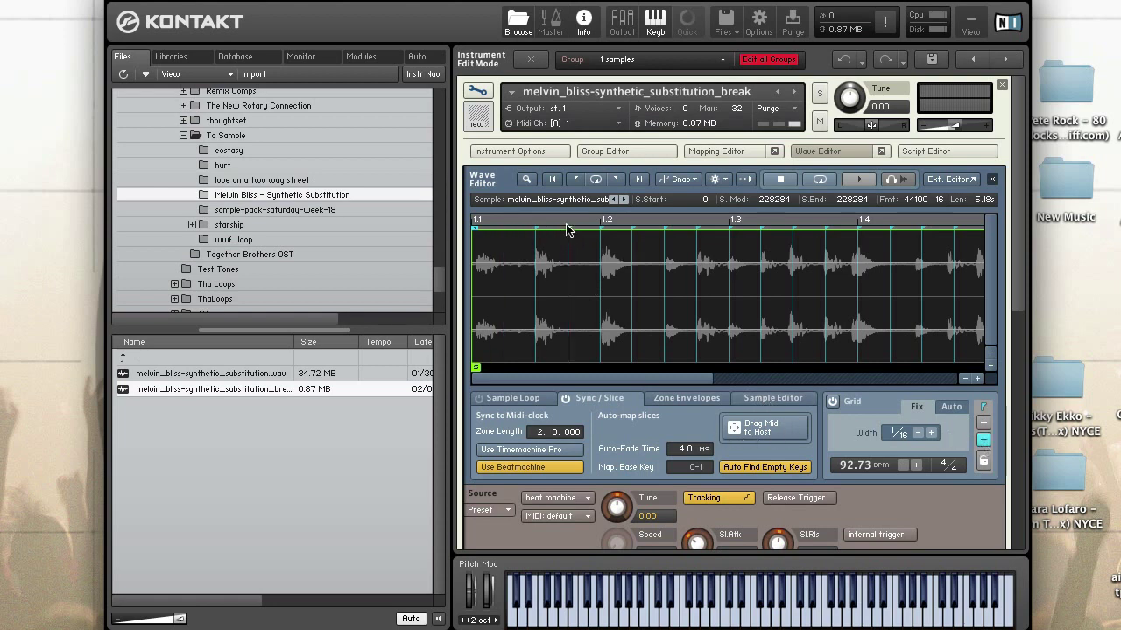
pyautogui.click(569, 231)
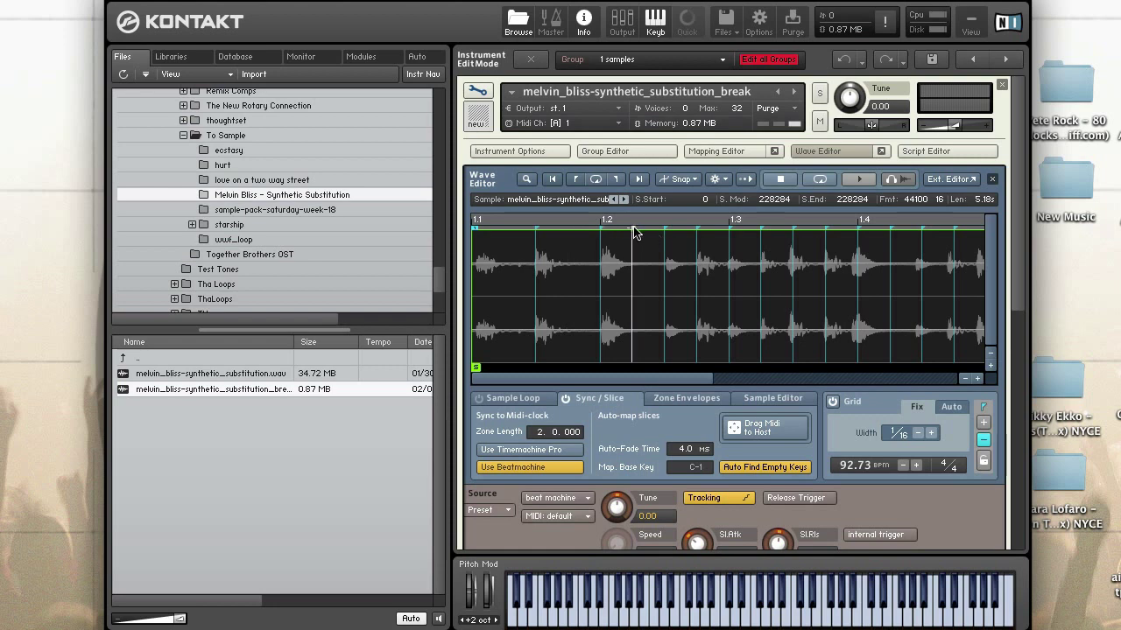
pyautogui.click(633, 231)
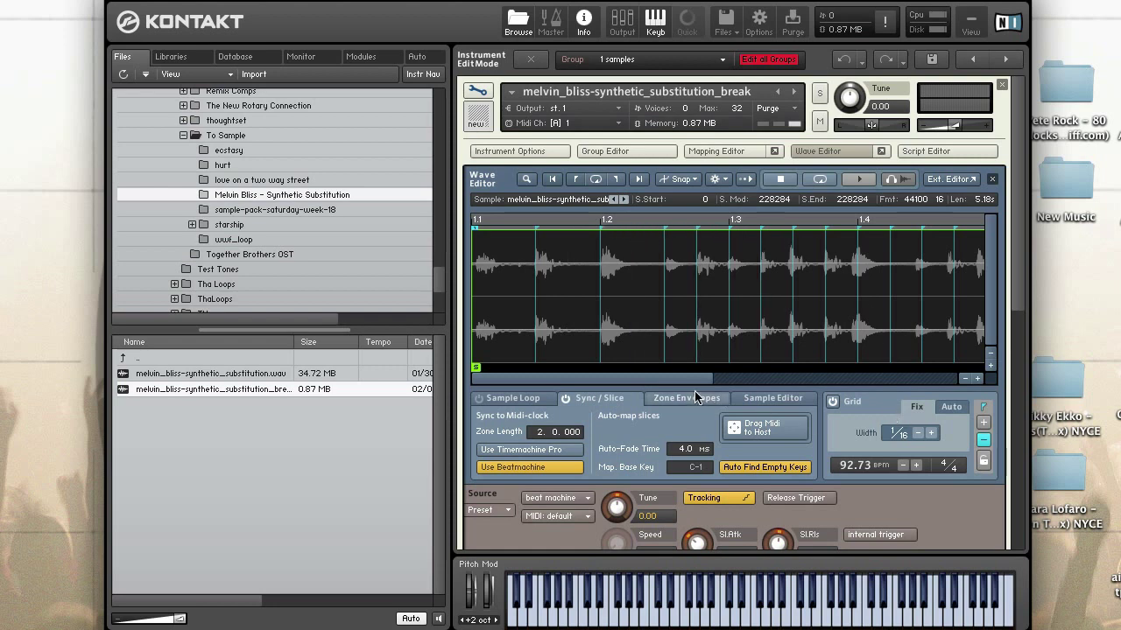
# Step: Remove the remaining slice markers that mark no drum hit between beats 1.4 and 2.3
pyautogui.moveTo(697, 379); pyautogui.dragTo(776, 379)
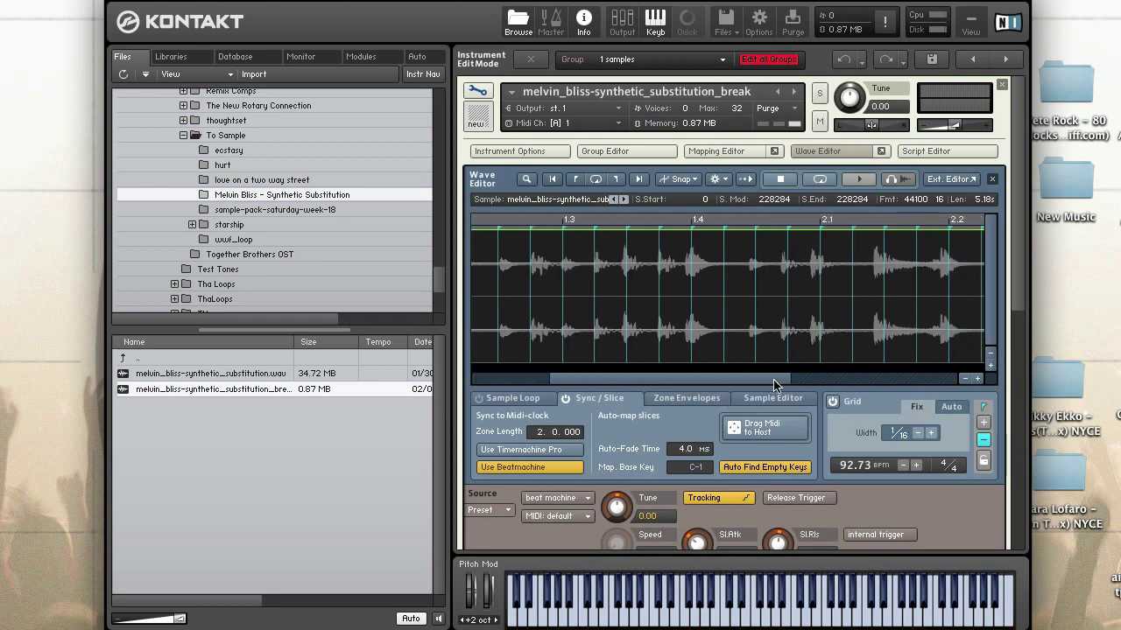
pyautogui.click(727, 232)
pyautogui.click(759, 232)
pyautogui.click(853, 235)
pyautogui.click(919, 235)
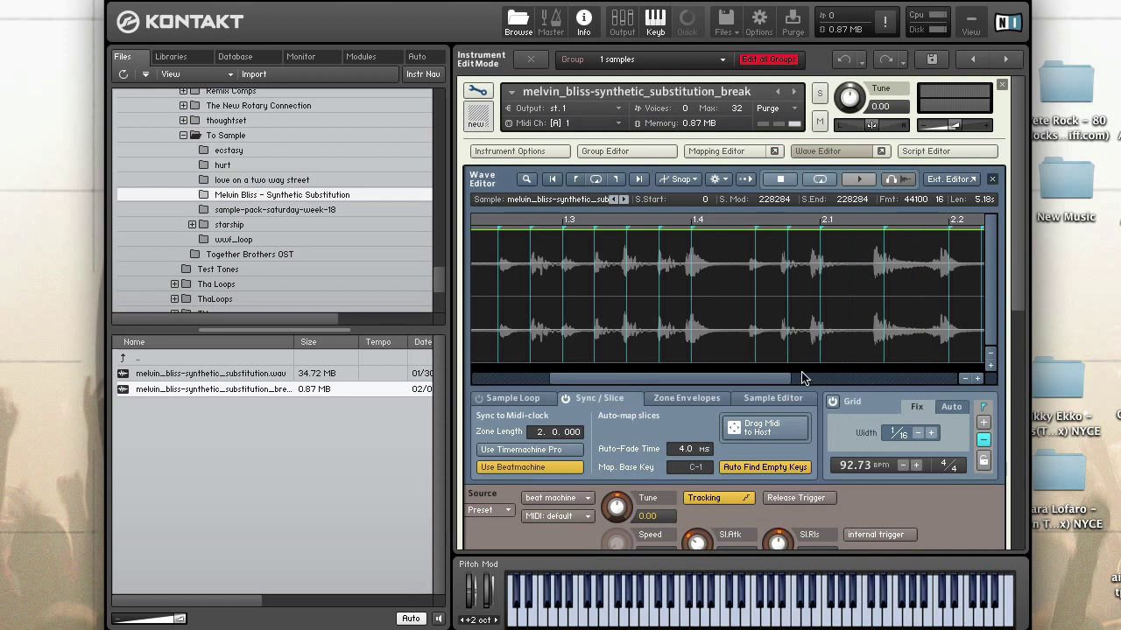
pyautogui.moveTo(784, 378); pyautogui.dragTo(902, 378)
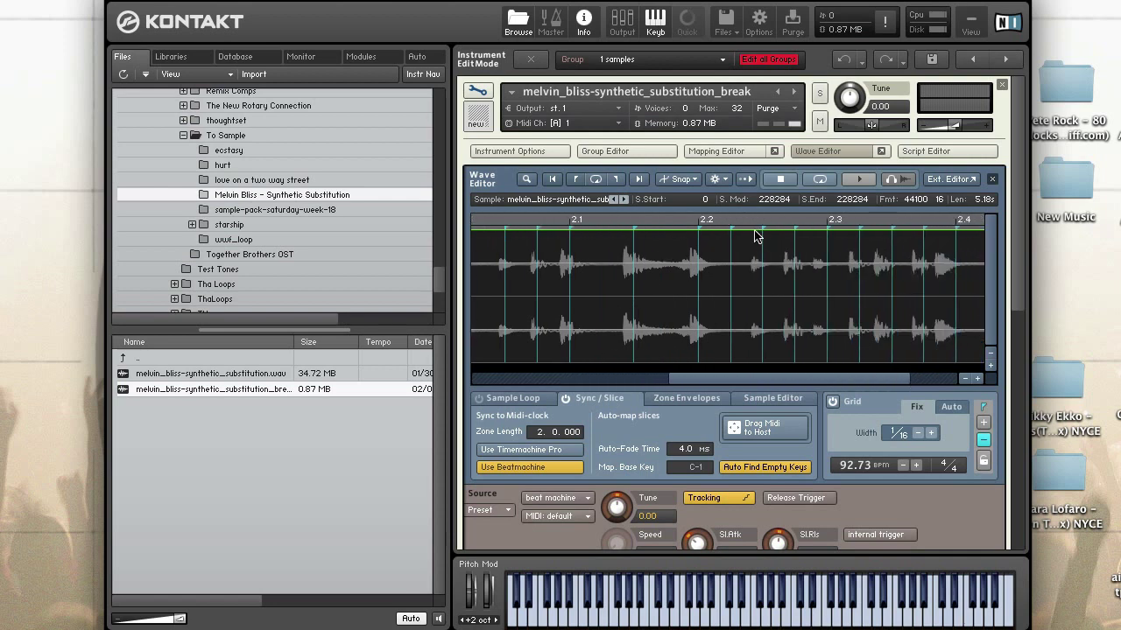
pyautogui.click(794, 235)
pyautogui.moveTo(902, 379); pyautogui.dragTo(592, 385)
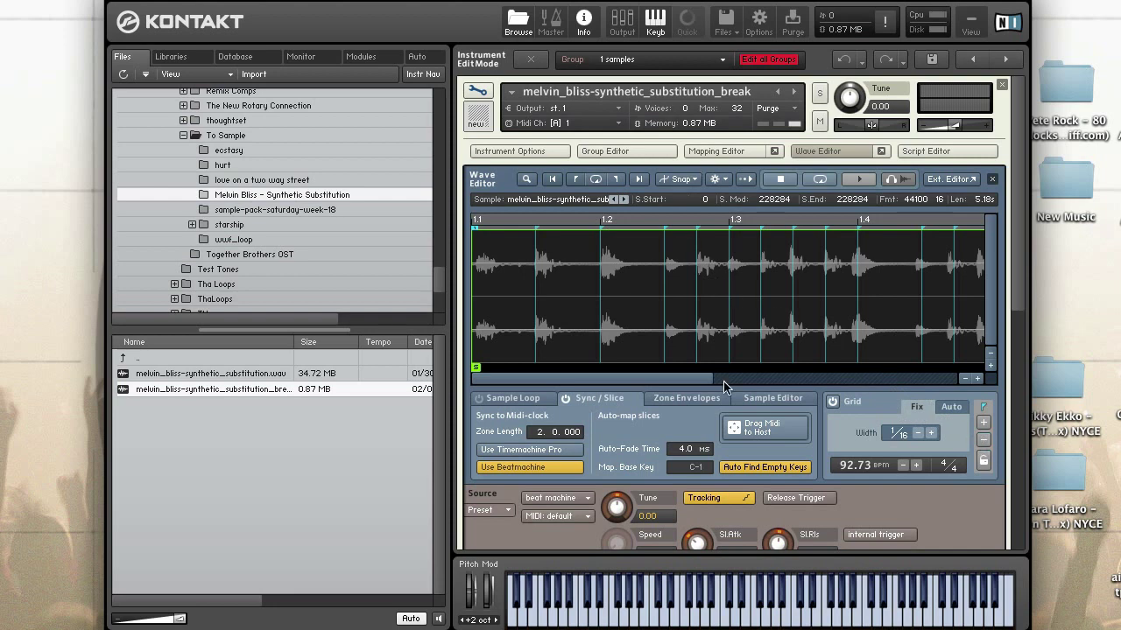
# Step: Add a pan zone envelope and place breakpoints on the slice markers after beat 1.1, ending with a peak just before beat 1.3
pyautogui.click(699, 399)
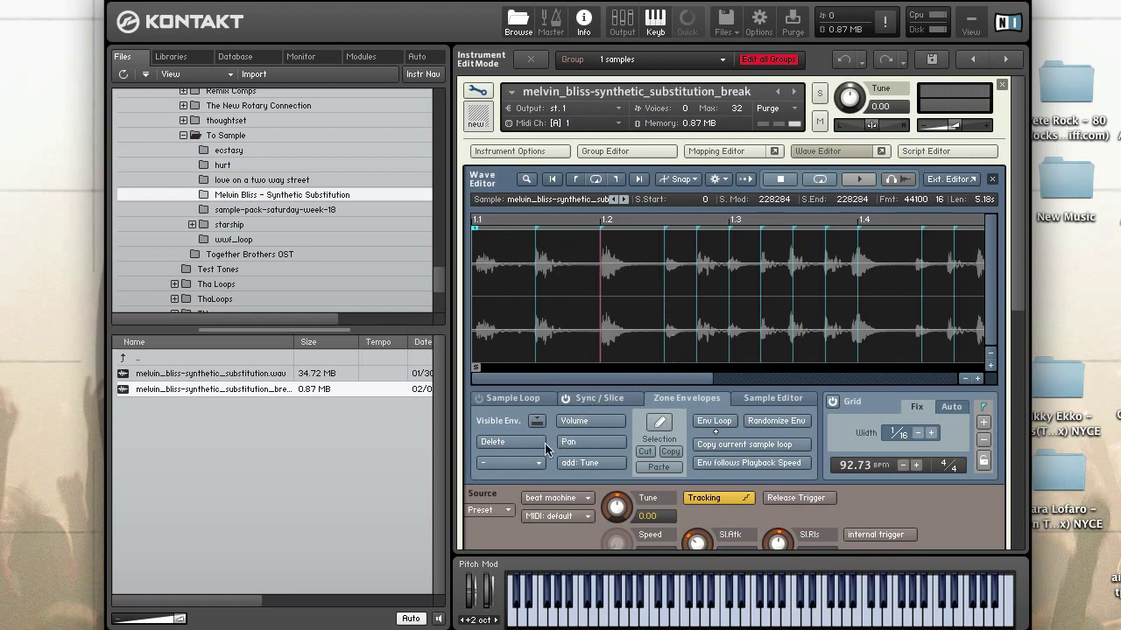
pyautogui.click(599, 443)
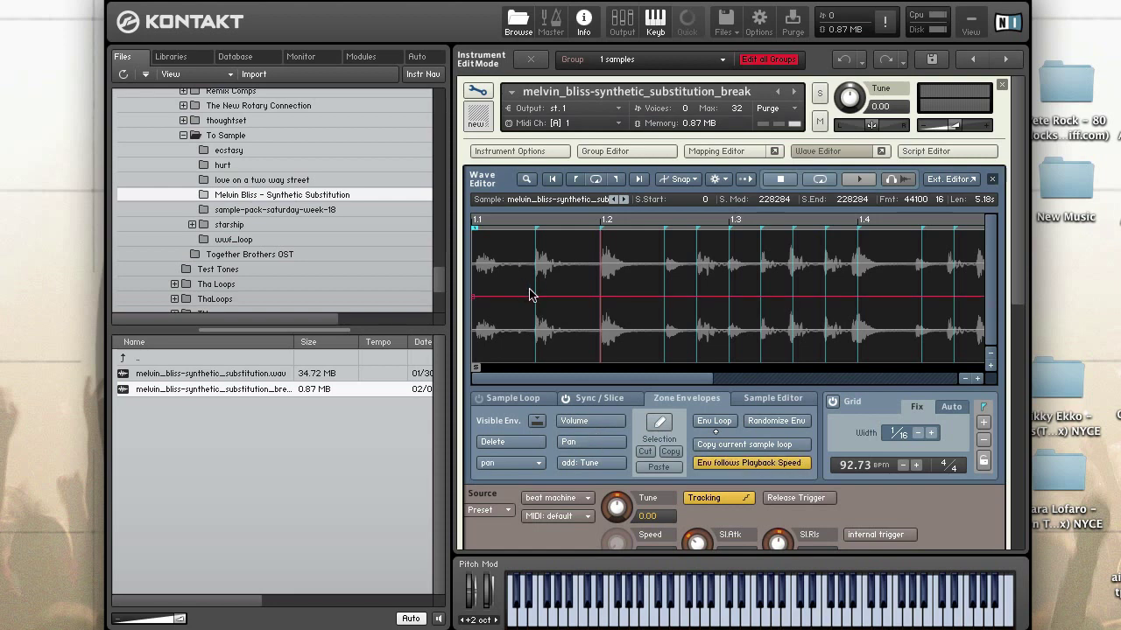
pyautogui.moveTo(530, 296); pyautogui.dragTo(531, 290)
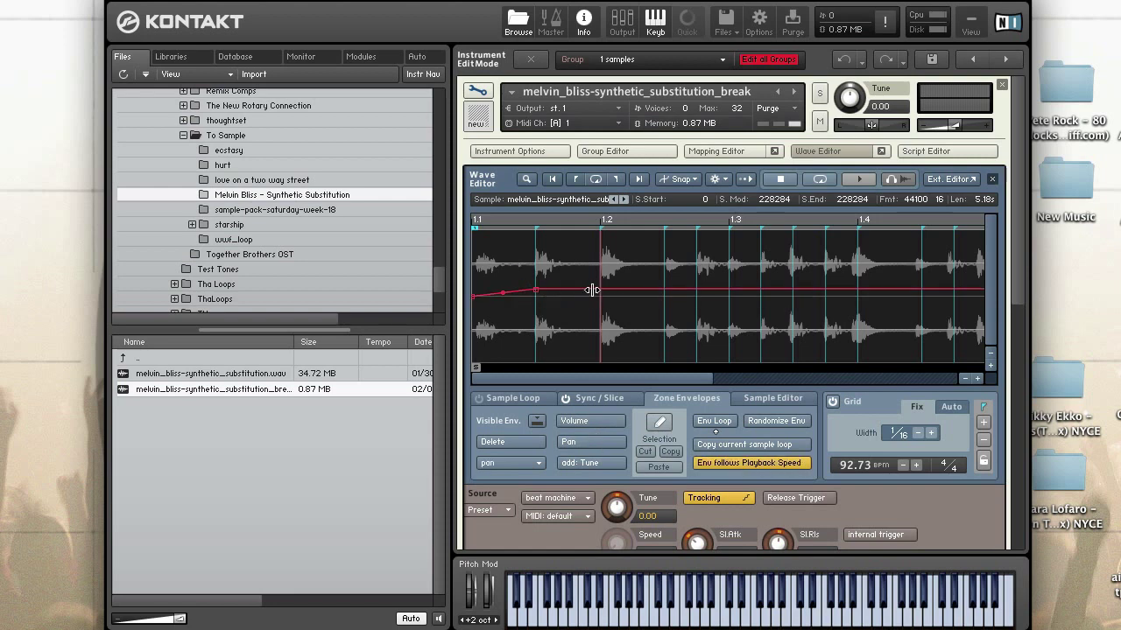
pyautogui.click(568, 287)
pyautogui.click(601, 288)
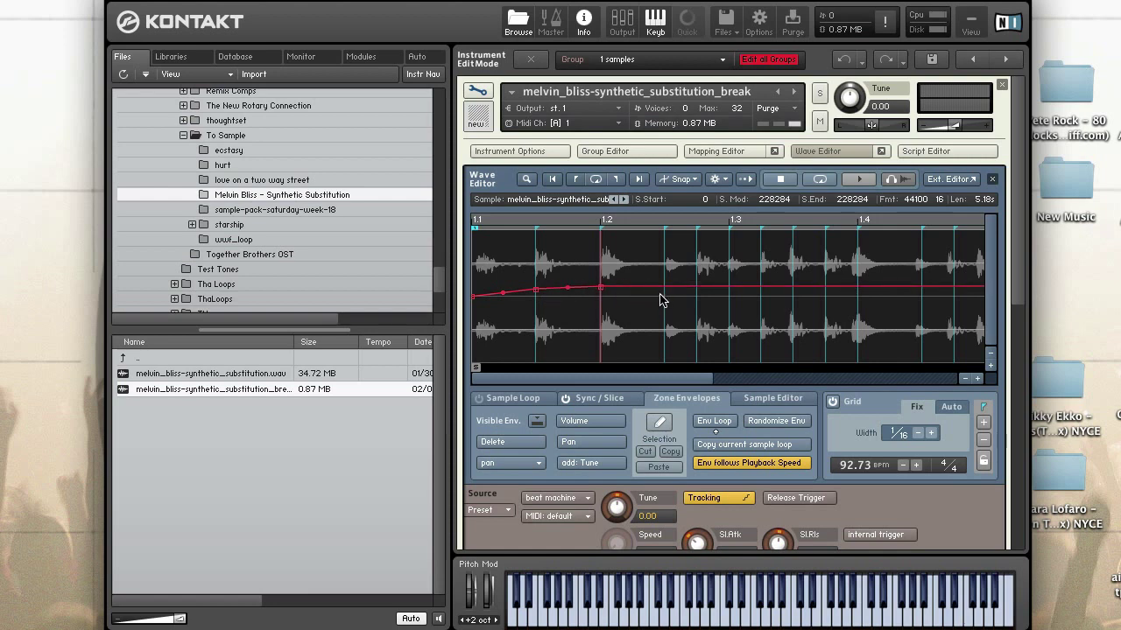
pyautogui.click(632, 290)
pyautogui.click(664, 295)
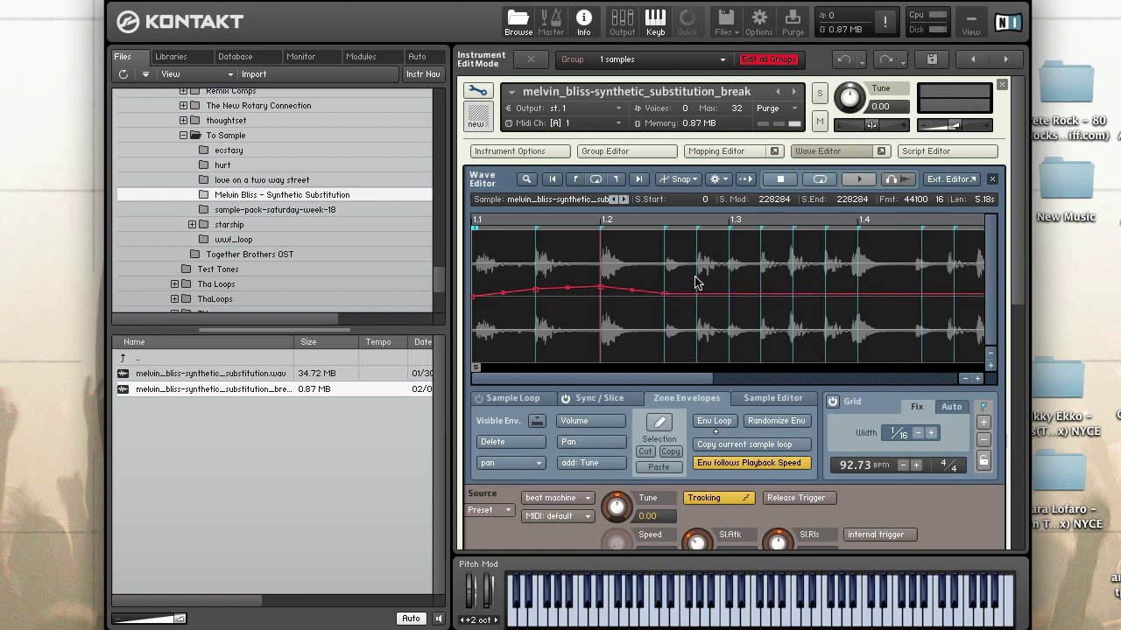
pyautogui.click(696, 278)
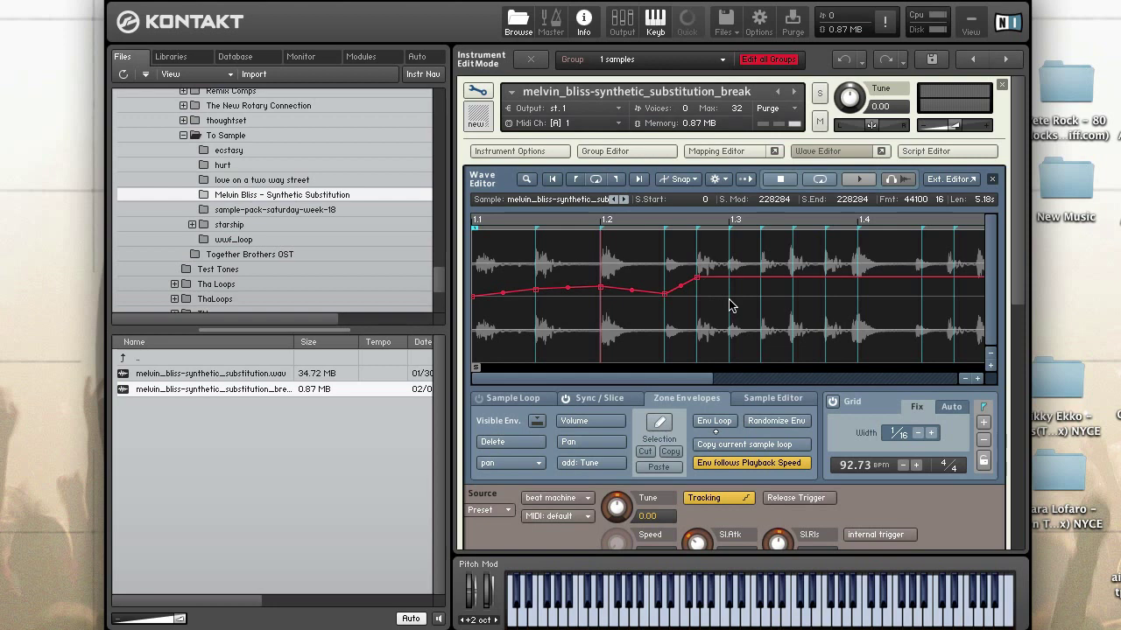
# Step: Continue the pan envelope with breakpoints on the slice markers from beat 1.3, descending to a low just before beat 1.4
pyautogui.click(711, 289)
pyautogui.click(729, 300)
pyautogui.click(744, 301)
pyautogui.click(760, 302)
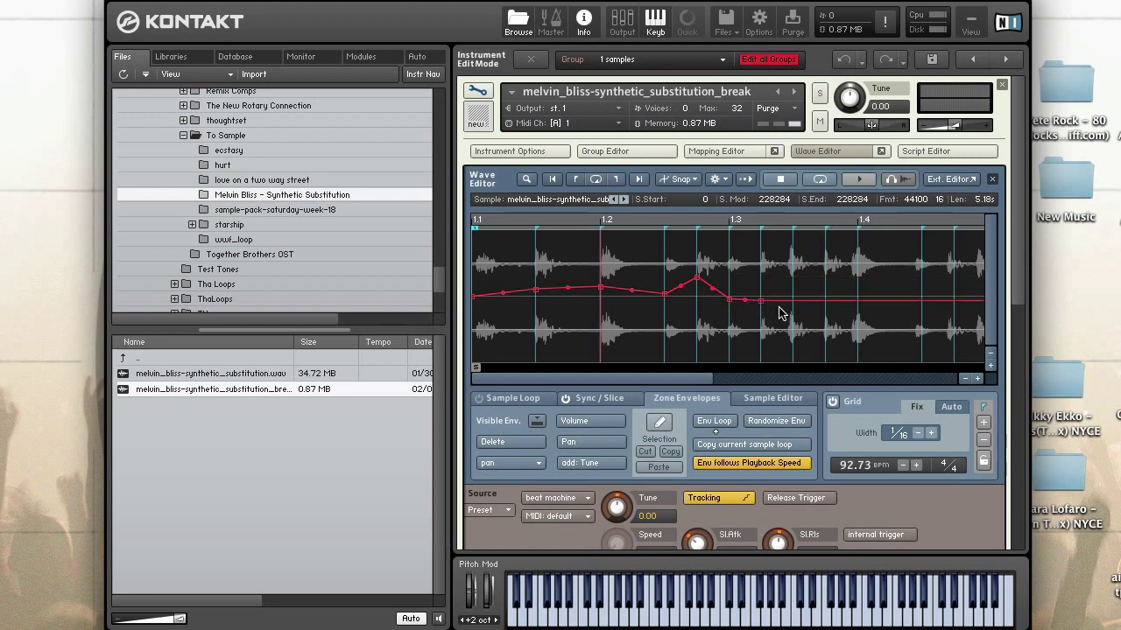
pyautogui.click(777, 303)
pyautogui.click(792, 307)
pyautogui.click(809, 310)
pyautogui.click(825, 314)
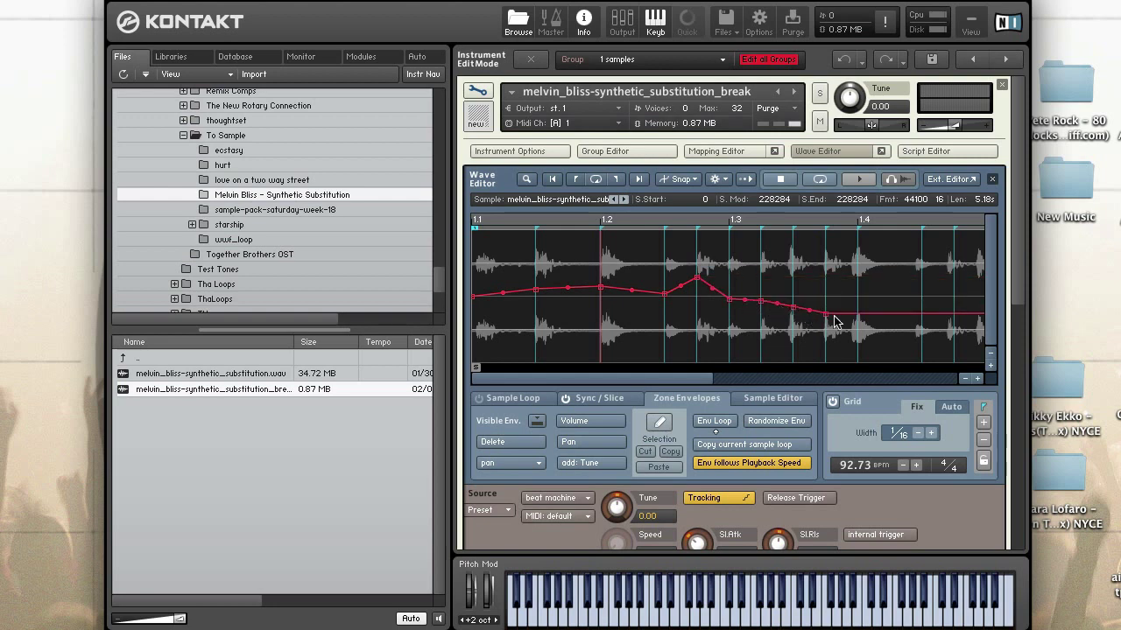
# Step: Raise the pan envelope at beat 1.4, add a breakpoint at the following slice marker, and pull the breakpoint between 1.1 and 1.2 far down
pyautogui.click(840, 302)
pyautogui.click(857, 289)
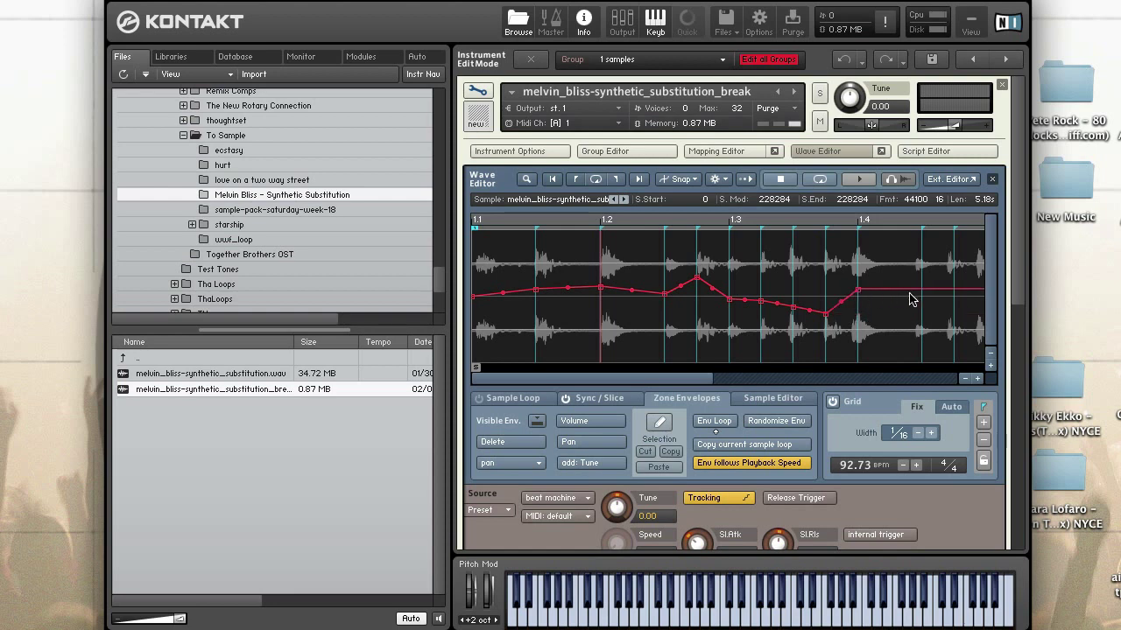
pyautogui.click(889, 291)
pyautogui.click(922, 294)
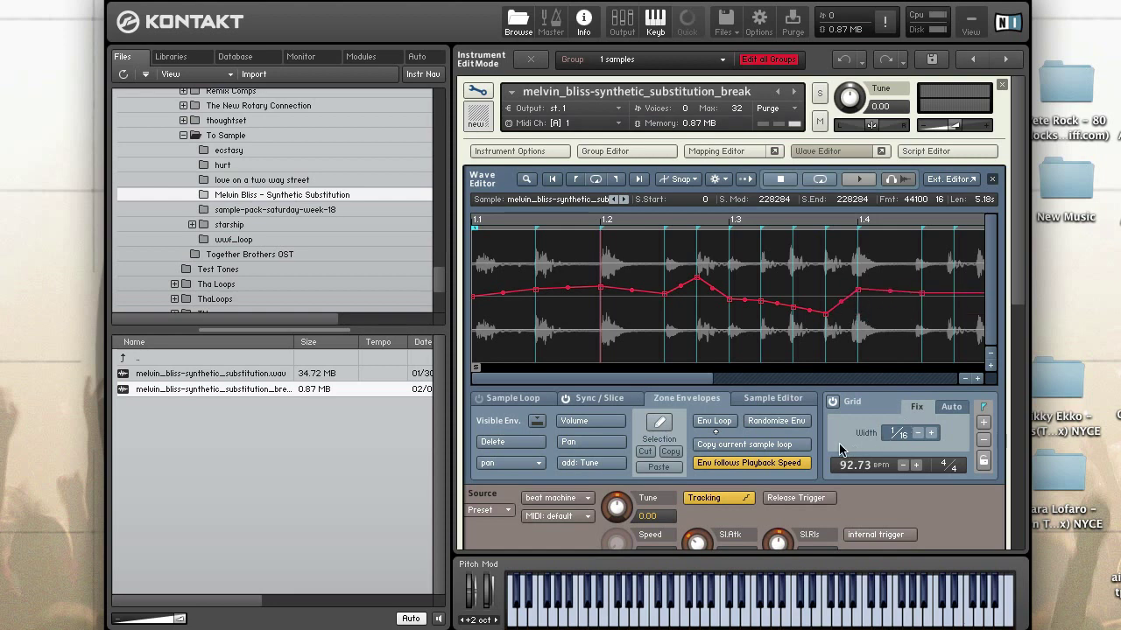
pyautogui.moveTo(536, 291); pyautogui.dragTo(536, 336)
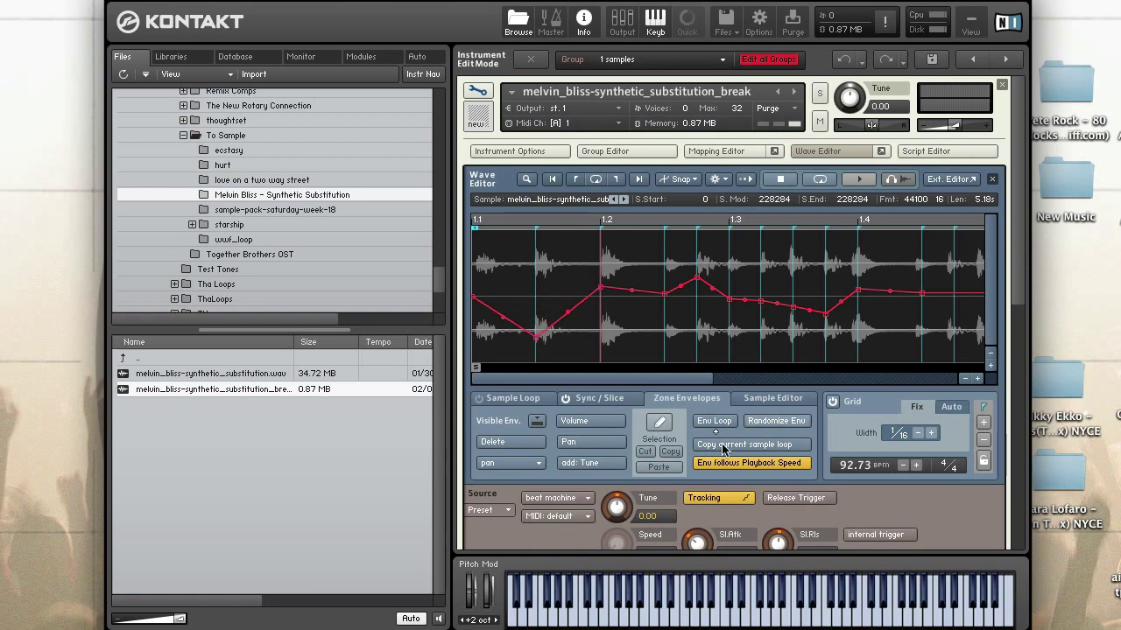
# Step: Draw stepped pan levels for the slices from beat 1.1 past 1.4 with the pencil tool, setting the first slice to a flat low level
pyautogui.click(661, 424)
pyautogui.moveTo(538, 313)
pyautogui.mouseDown()
pyautogui.moveTo(651, 321)
pyautogui.moveTo(704, 253)
pyautogui.moveTo(761, 278)
pyautogui.moveTo(785, 337)
pyautogui.moveTo(846, 348)
pyautogui.moveTo(883, 253)
pyautogui.moveTo(909, 256)
pyautogui.moveTo(943, 331)
pyautogui.mouseUp()
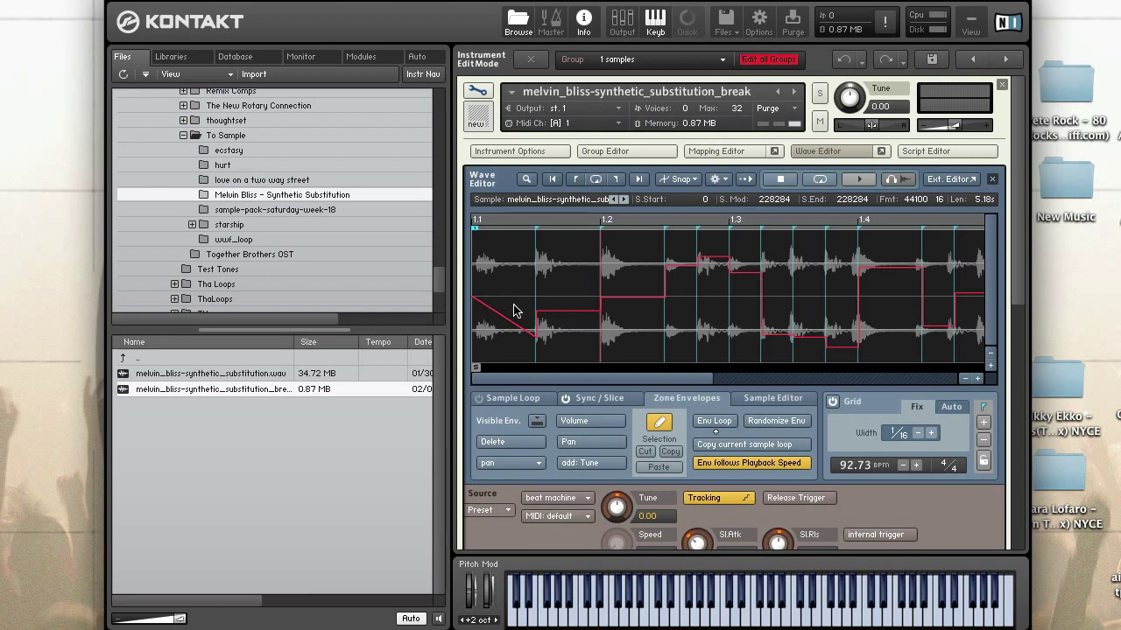
pyautogui.moveTo(520, 325)
pyautogui.mouseDown()
pyautogui.moveTo(459, 334)
pyautogui.moveTo(464, 354)
pyautogui.moveTo(519, 330)
pyautogui.moveTo(512, 357)
pyautogui.moveTo(522, 262)
pyautogui.moveTo(522, 332)
pyautogui.mouseUp()
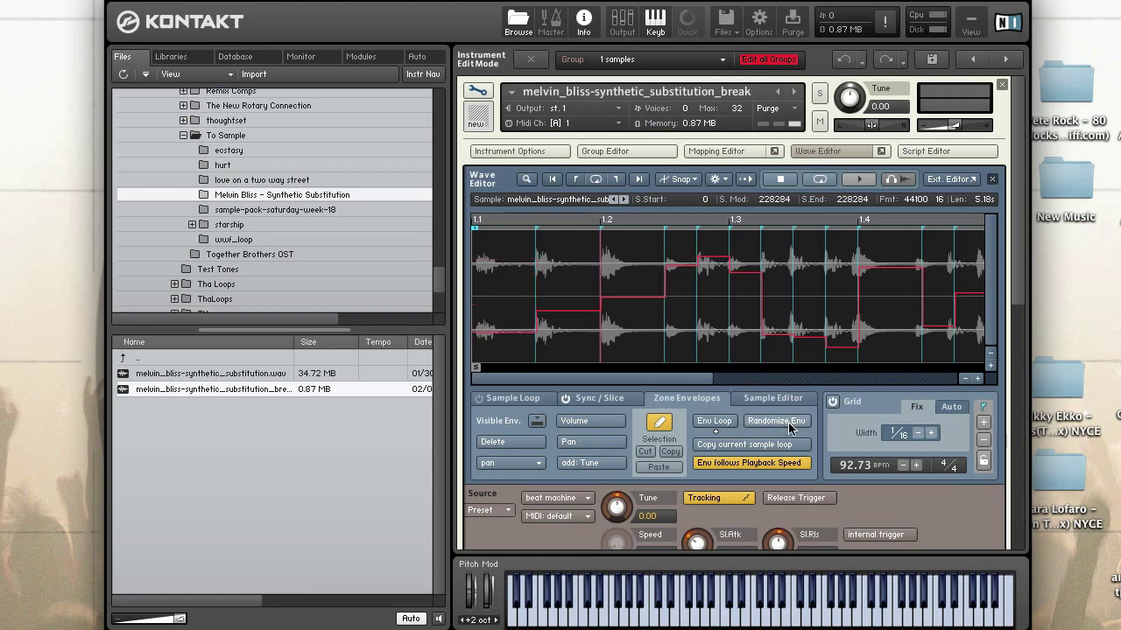
pyautogui.click(663, 428)
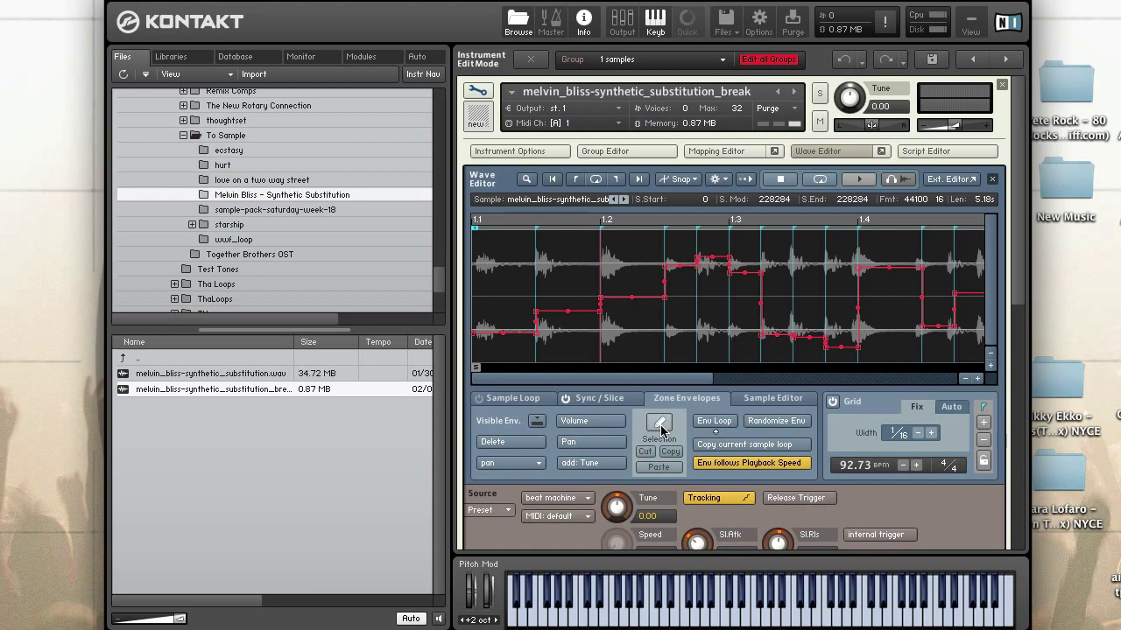
pyautogui.click(659, 424)
pyautogui.click(659, 424)
# Step: Randomize the pan envelope repeatedly to get a new stepped pattern across the slices, and audition the drum break with it
pyautogui.click(780, 421)
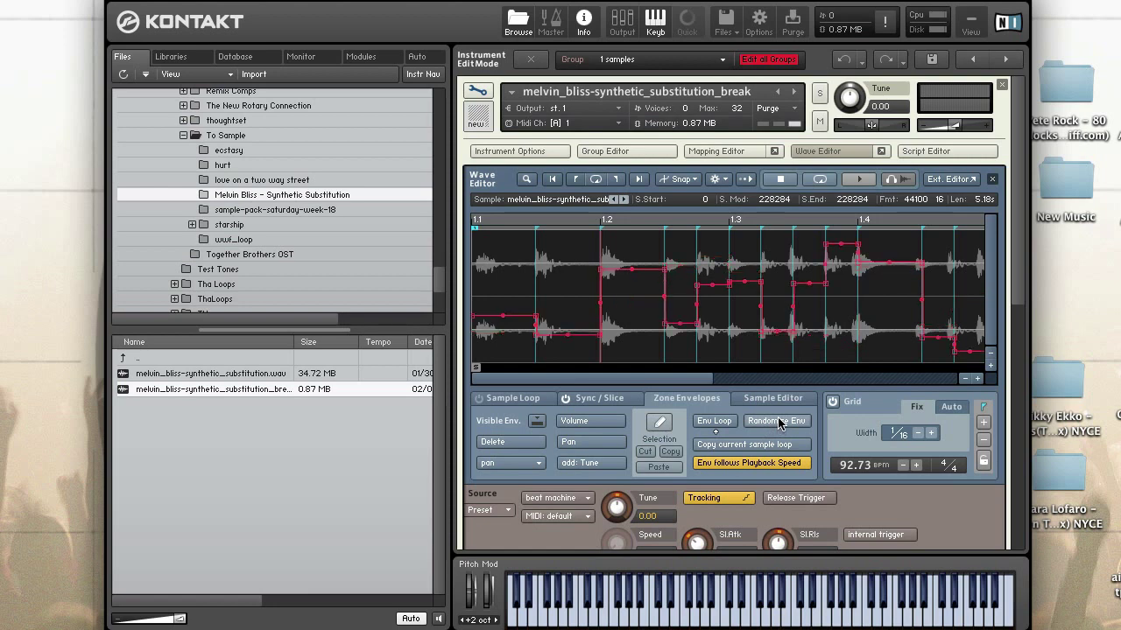
pyautogui.click(779, 422)
pyautogui.click(779, 422)
pyautogui.click(779, 422)
pyautogui.click(779, 422)
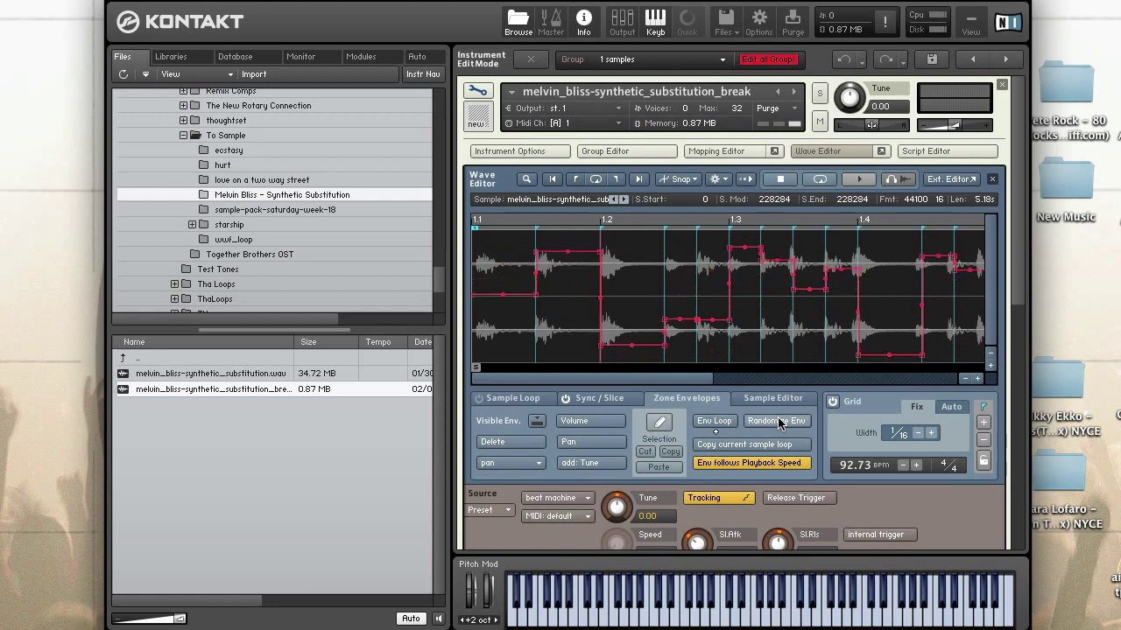
pyautogui.click(779, 422)
pyautogui.click(779, 421)
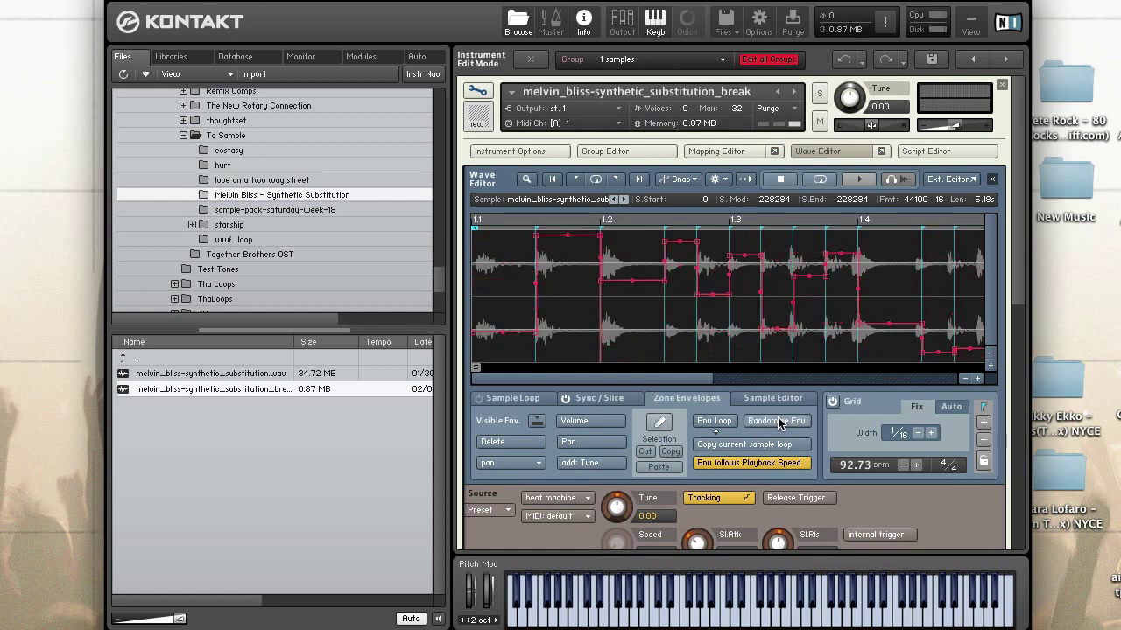
pyautogui.click(779, 422)
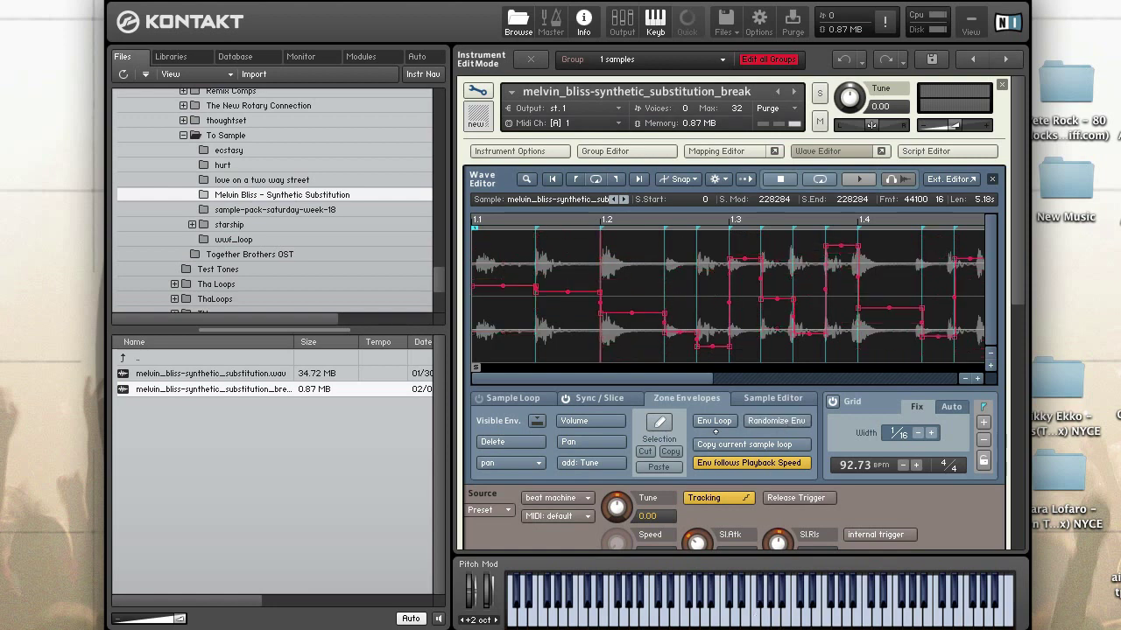
pyautogui.click(718, 621)
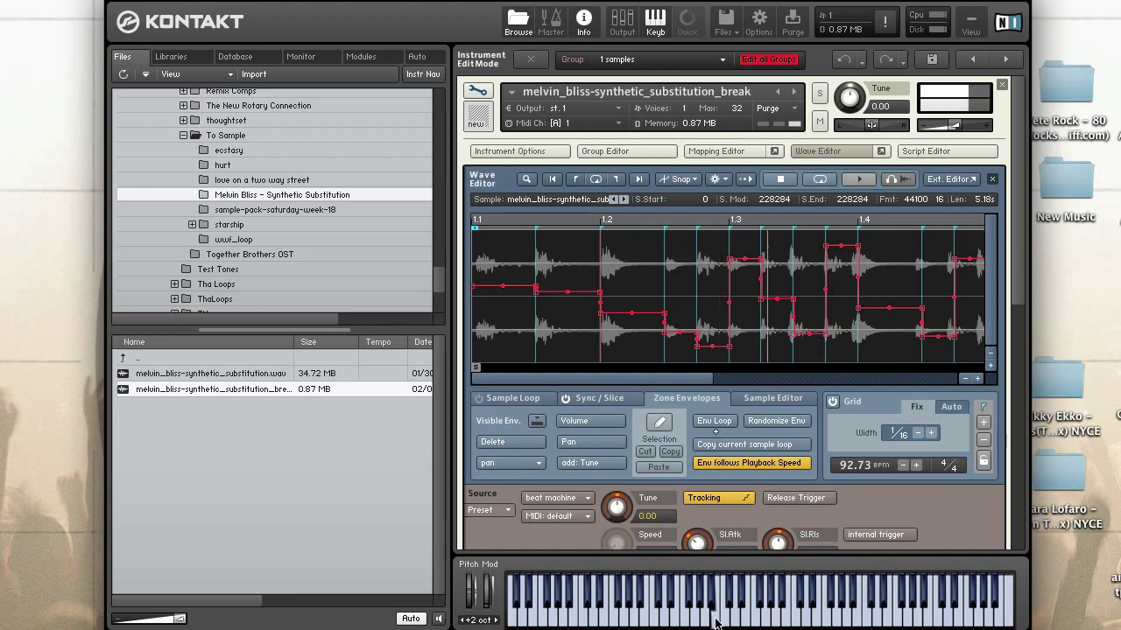